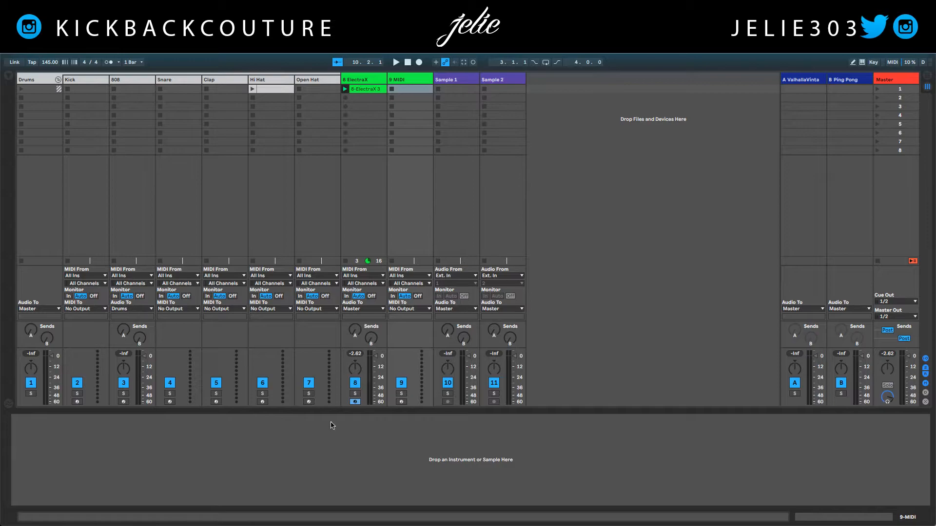
# - Insert the Arcade instrument on the empty 9 MIDI track
pyautogui.rightClick(399, 444)
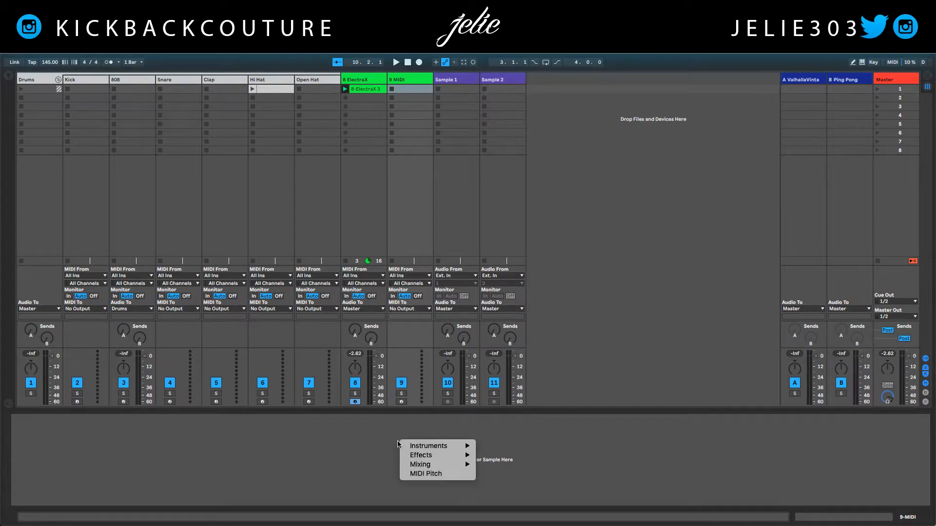
pyautogui.moveTo(404, 445)
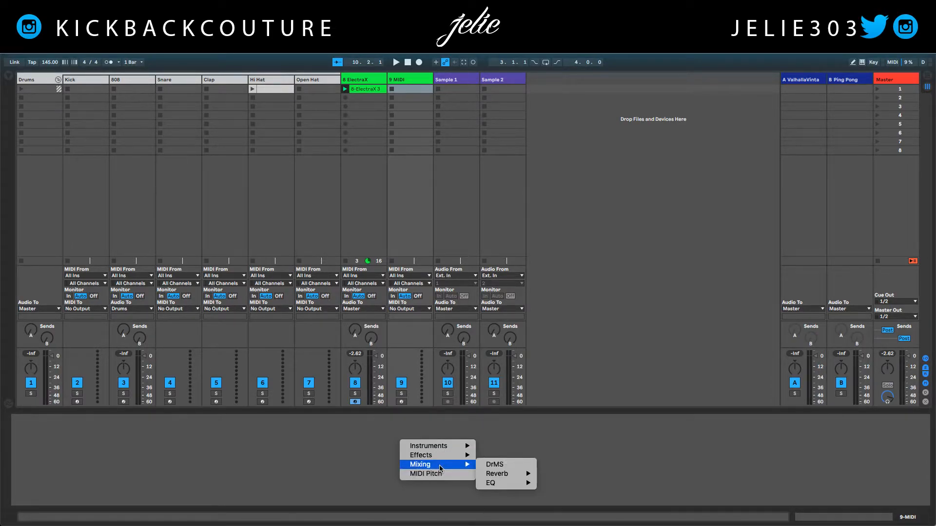
pyautogui.moveTo(438, 451)
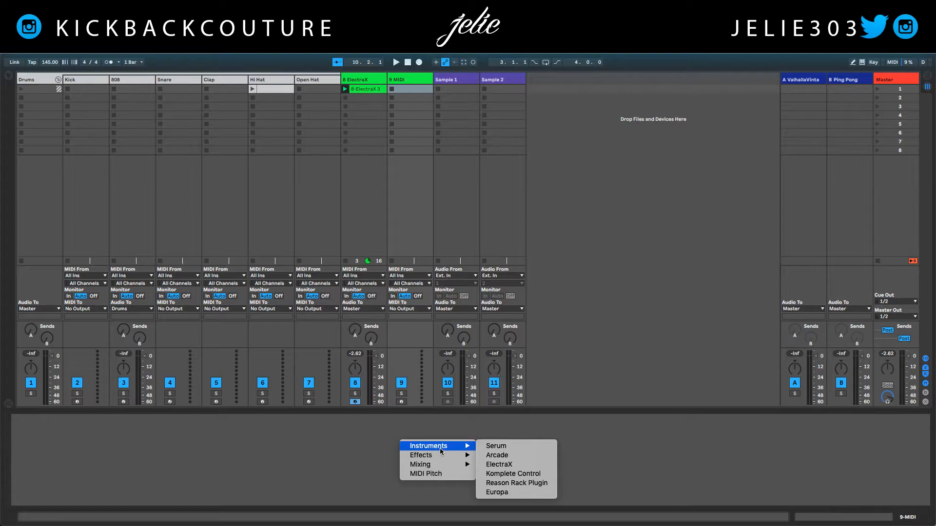
pyautogui.click(497, 455)
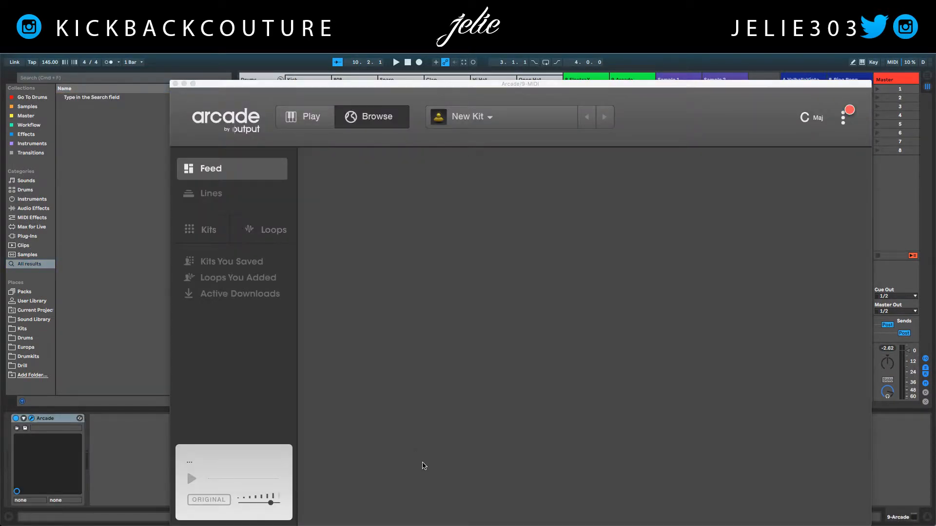
# - Move the Arcade plugin window aside, hide the browser and close the Arcade window
pyautogui.moveTo(492, 84); pyautogui.dragTo(439, 57)
pyautogui.moveTo(467, 418)
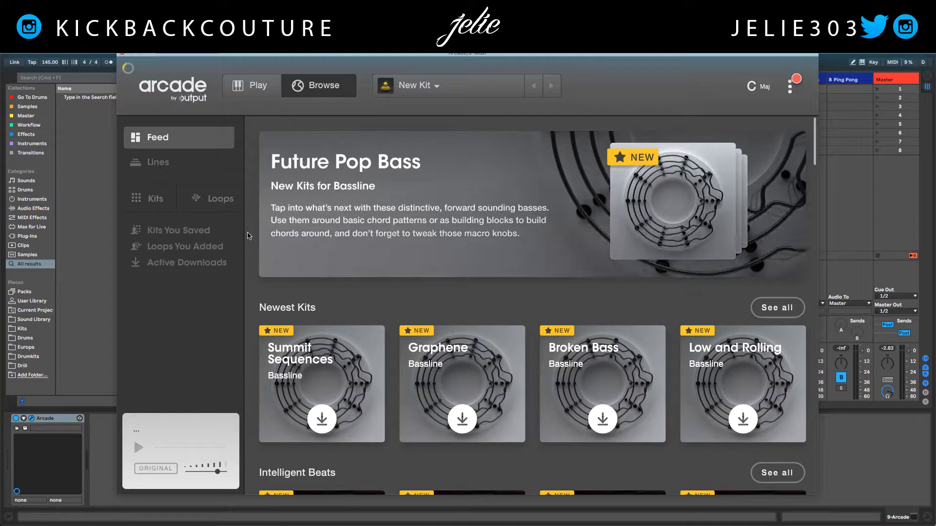
pyautogui.click(5, 71)
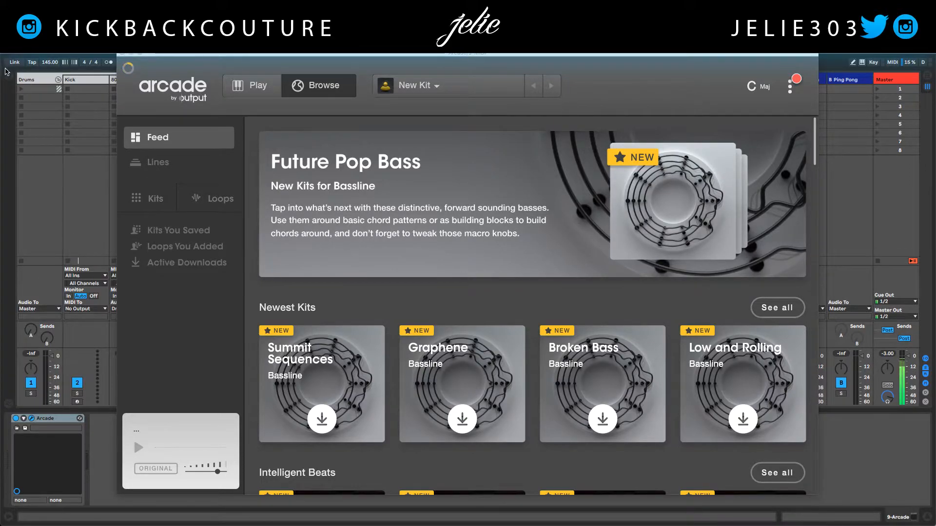
pyautogui.moveTo(466, 54); pyautogui.dragTo(431, 62)
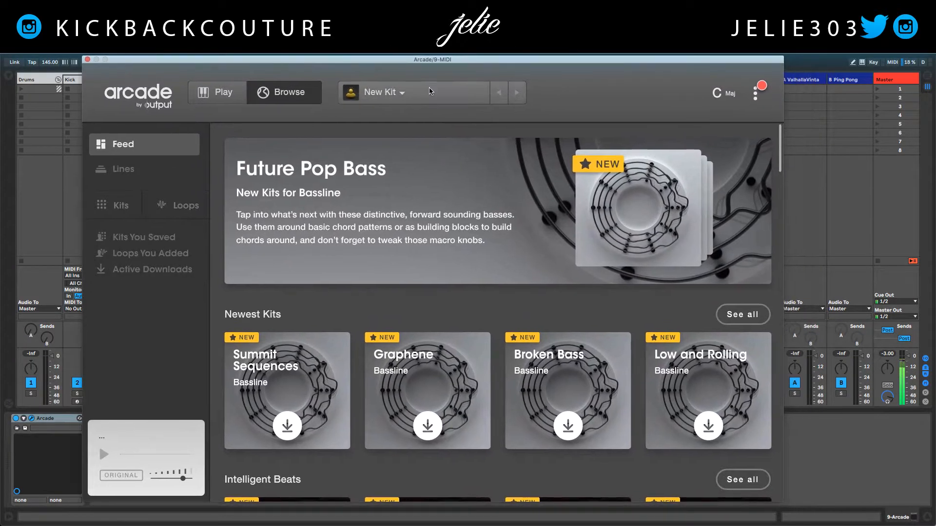
pyautogui.click(395, 97)
pyautogui.click(316, 126)
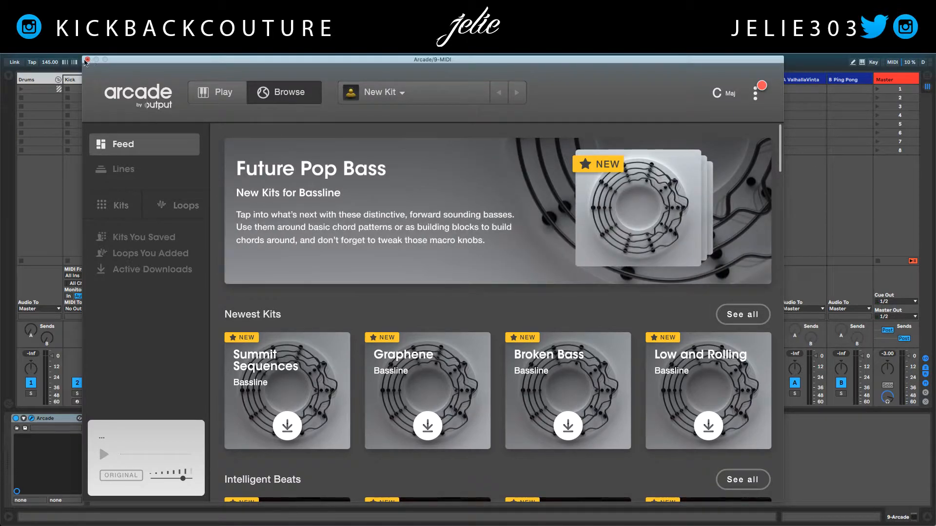
pyautogui.click(87, 60)
# - Group the ElectraX, Effectrix and HalfTime devices on the ElectraX track into one rack
pyautogui.click(361, 81)
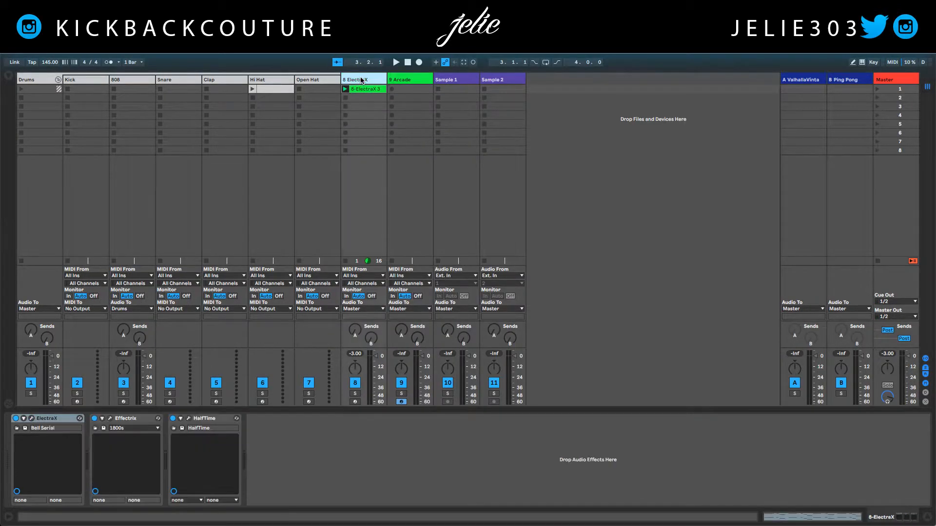
pyautogui.click(211, 419)
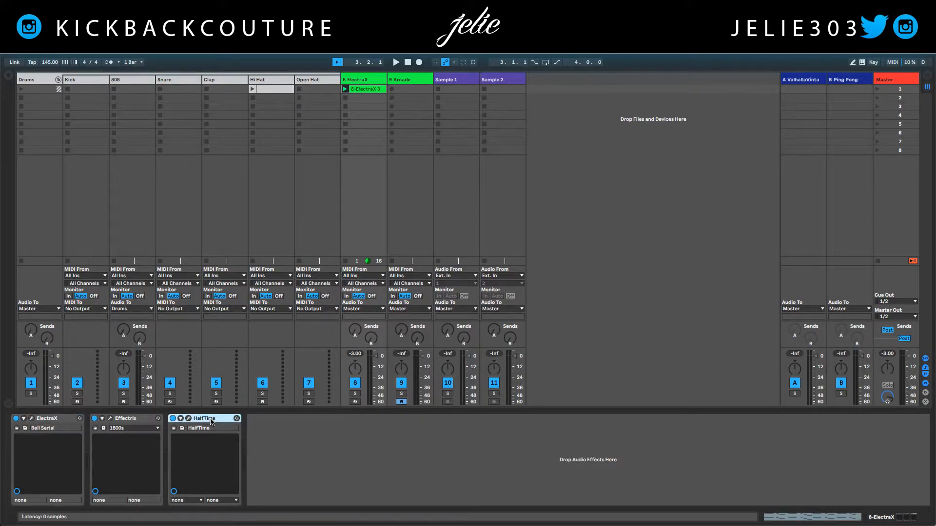
pyautogui.keyDown('shift'); pyautogui.click(46, 421); pyautogui.keyUp('shift')
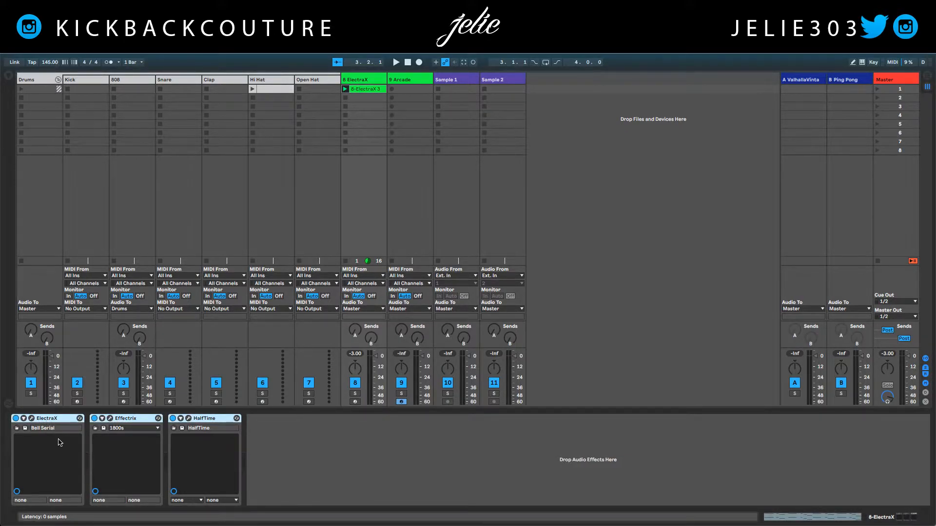
pyautogui.hotkey('ctrl', 'g')
# - Add the DrMS mixing plugin after the instrument rack and load its DP OUTSIDE THE SPEAKERS preset
pyautogui.rightClick(300, 439)
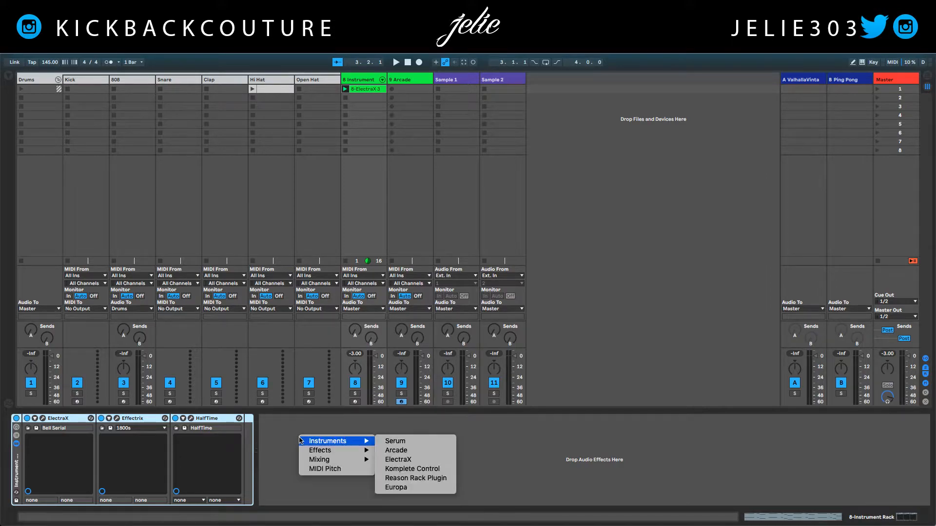
pyautogui.moveTo(337, 460)
pyautogui.click(380, 460)
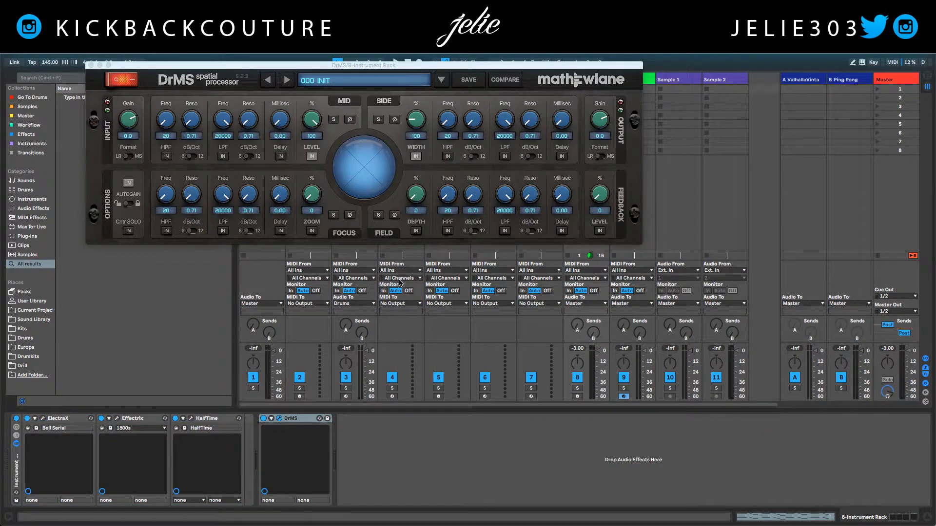
pyautogui.click(359, 83)
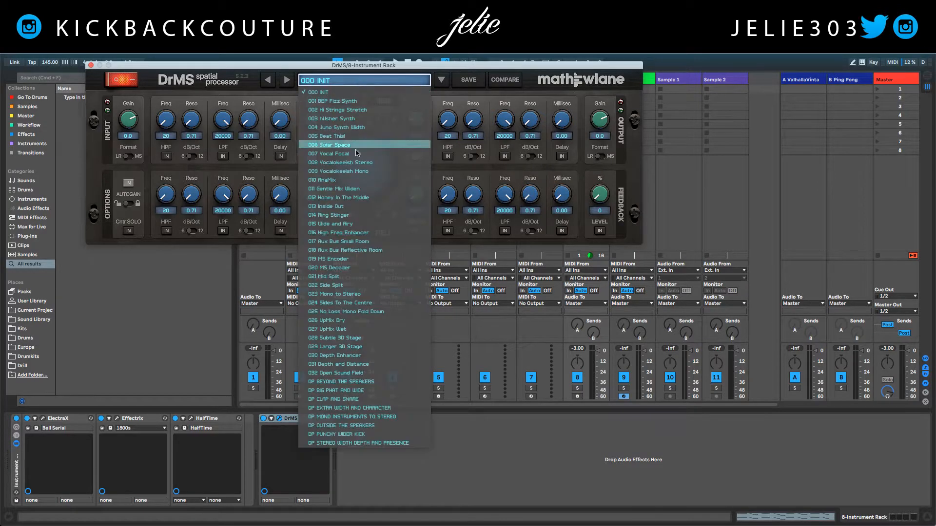
pyautogui.click(380, 383)
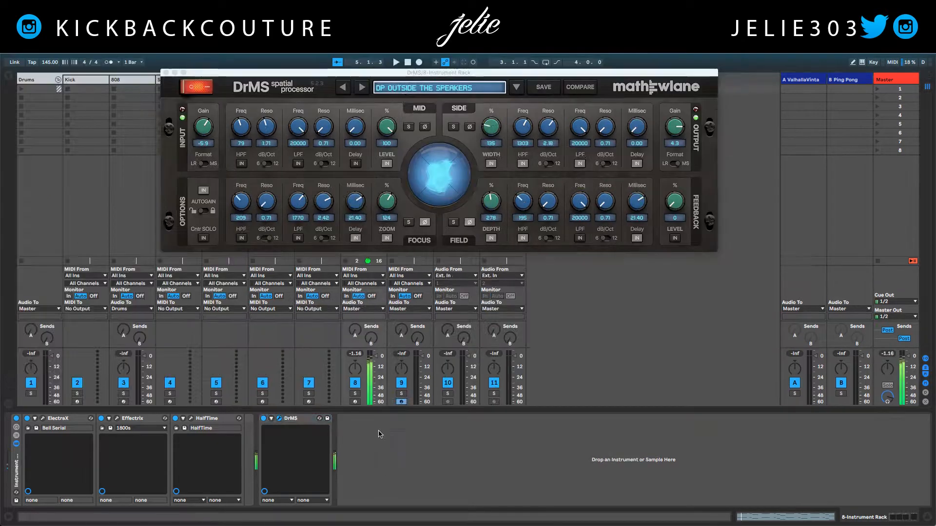
pyautogui.rightClick(380, 445)
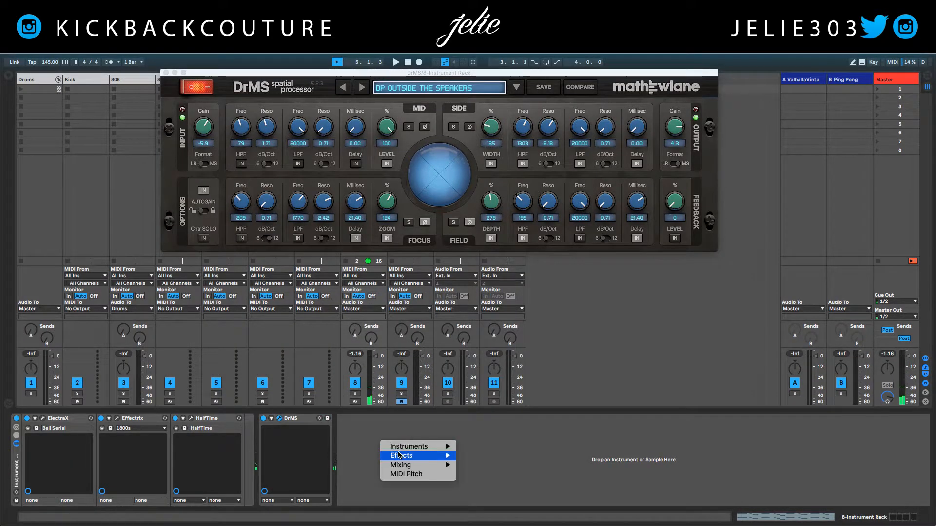
pyautogui.moveTo(406, 466)
pyautogui.moveTo(480, 474)
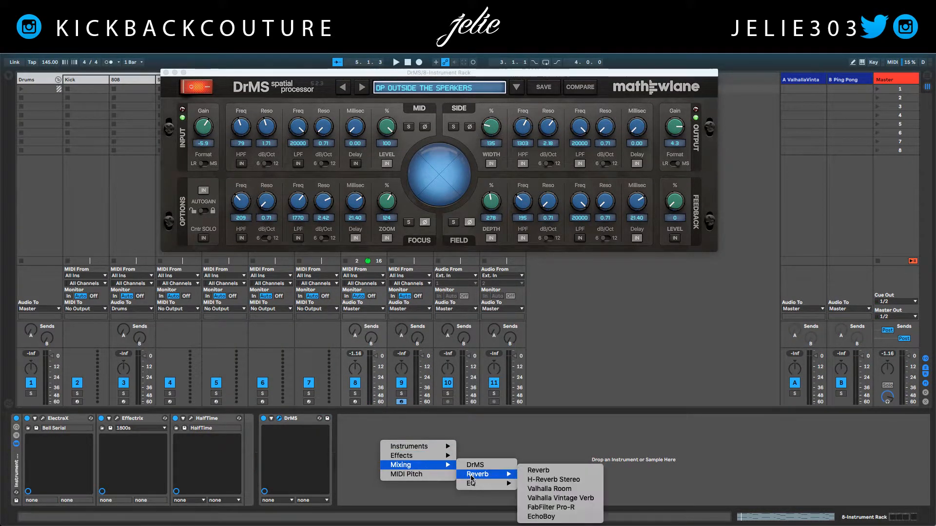
pyautogui.click(552, 518)
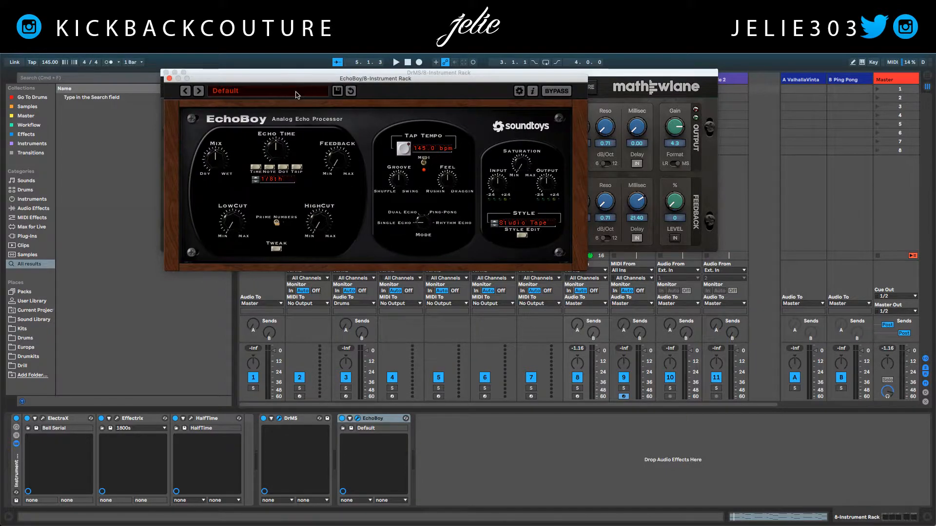
pyautogui.click(277, 93)
pyautogui.moveTo(273, 127)
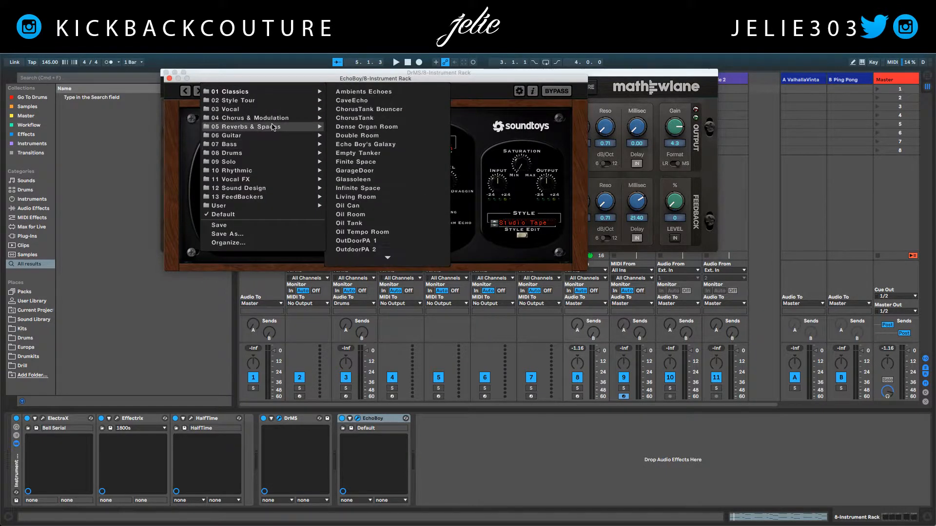
pyautogui.click(363, 145)
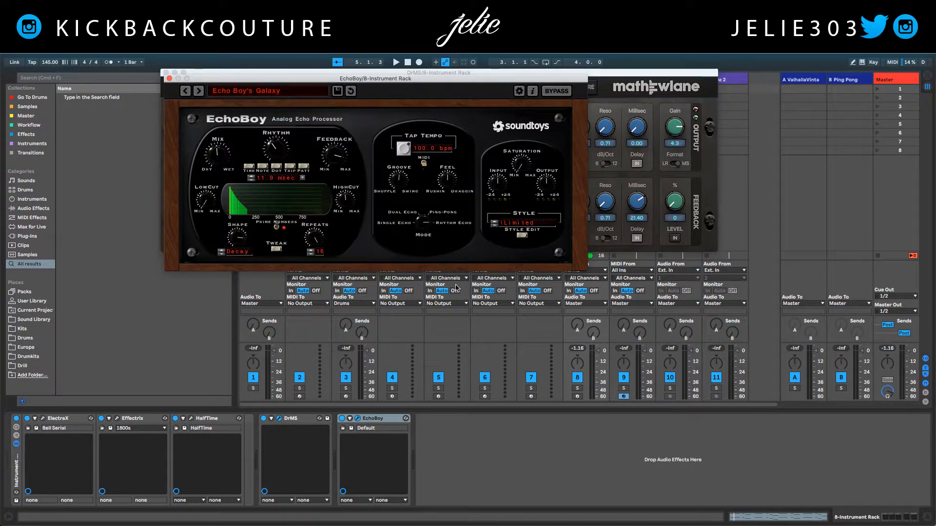
# - Play the clip while lowering EchoBoy's Feedback, and close the EchoBoy window
pyautogui.press('space')
pyautogui.moveTo(335, 159); pyautogui.dragTo(339, 176)
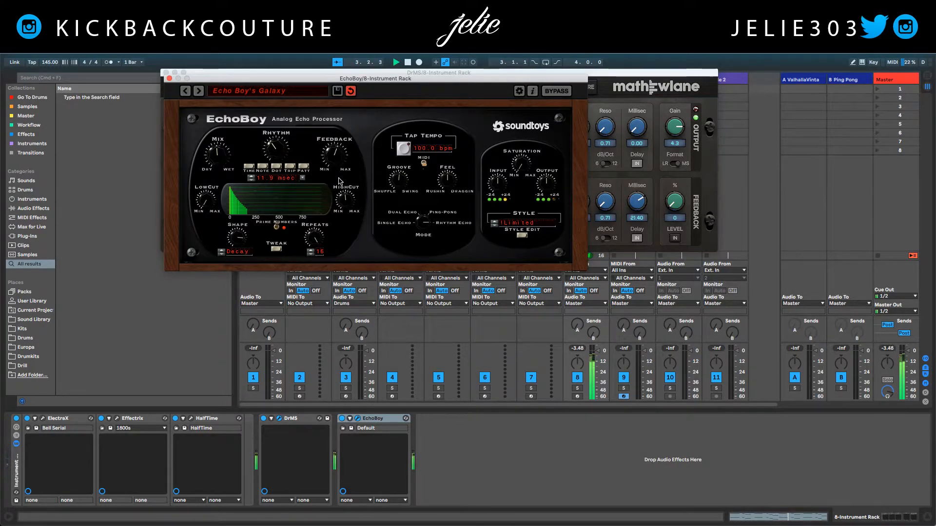
pyautogui.click(169, 79)
# - Look through the browser's Samples category and its drums, samples, workflow, effects and instruments collections, and hide the browser
pyautogui.click(38, 257)
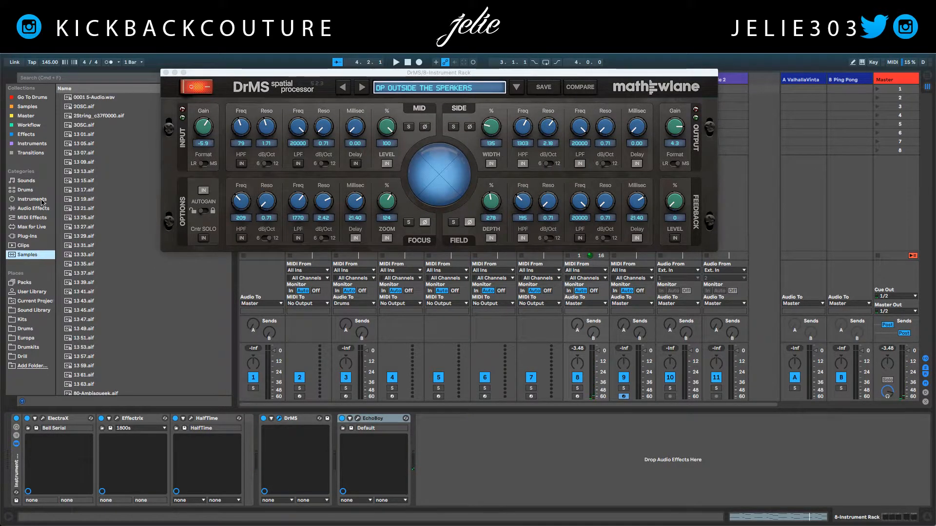
pyautogui.click(38, 97)
pyautogui.click(38, 107)
pyautogui.click(40, 125)
pyautogui.click(36, 135)
pyautogui.click(34, 144)
pyautogui.click(35, 135)
pyautogui.click(33, 126)
pyautogui.click(34, 134)
pyautogui.click(34, 116)
pyautogui.click(37, 132)
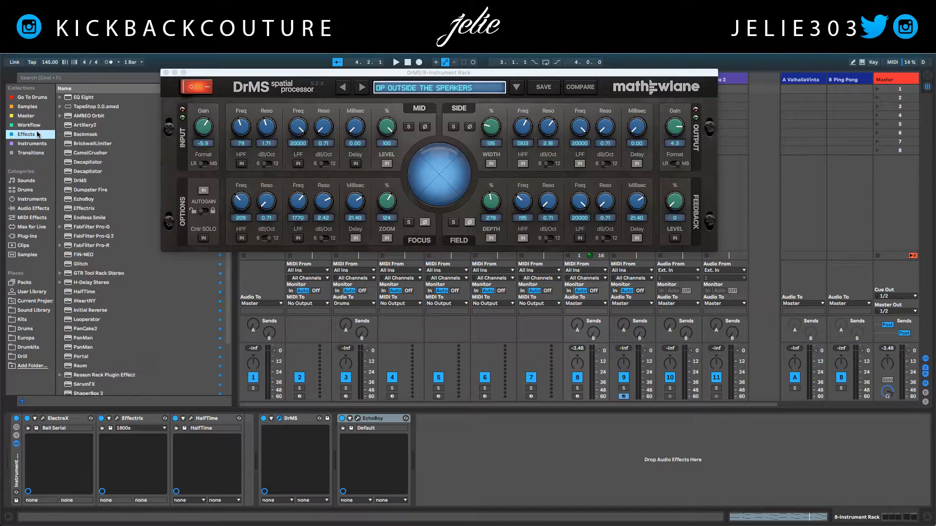
pyautogui.press('super+alt+b')
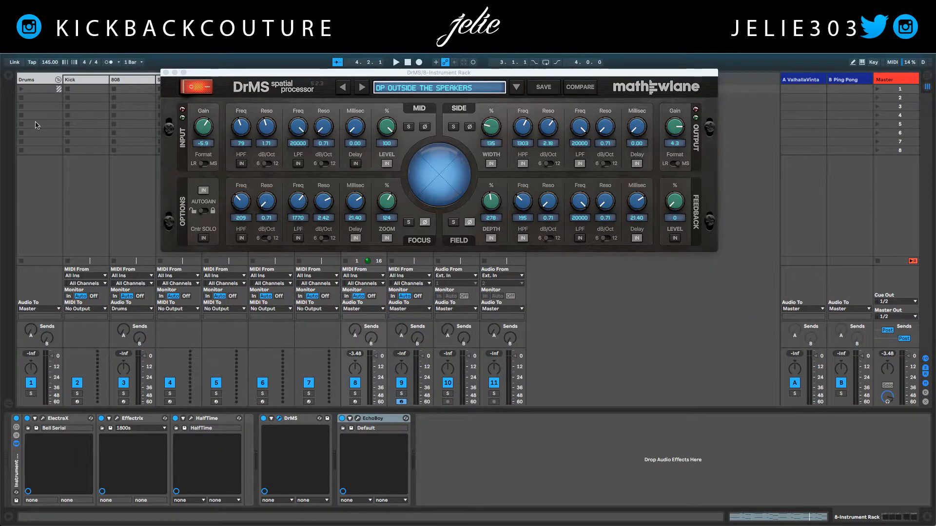
# - Open the plugin menu's configuration file menuconfig.ini, enlarge its window and review the category and plugin entries
pyautogui.rightClick(476, 431)
pyautogui.click(459, 448)
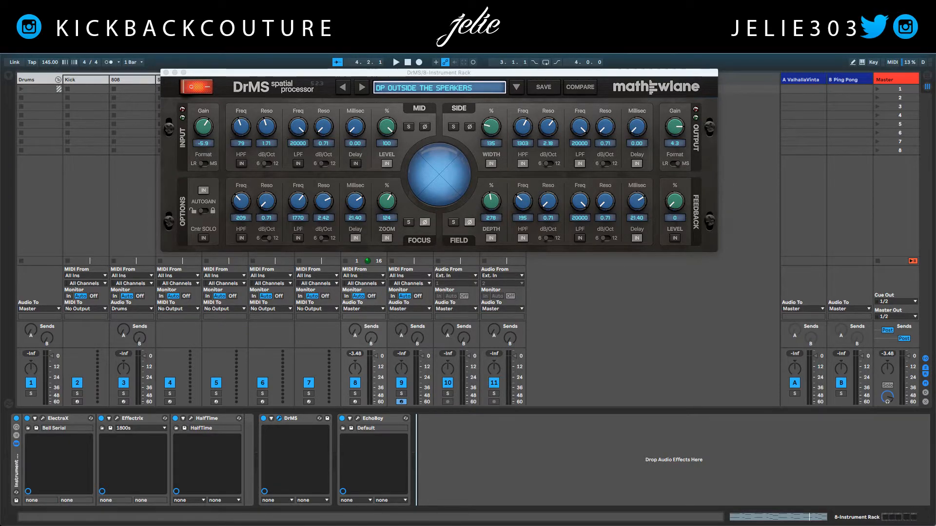
pyautogui.click(664, 7)
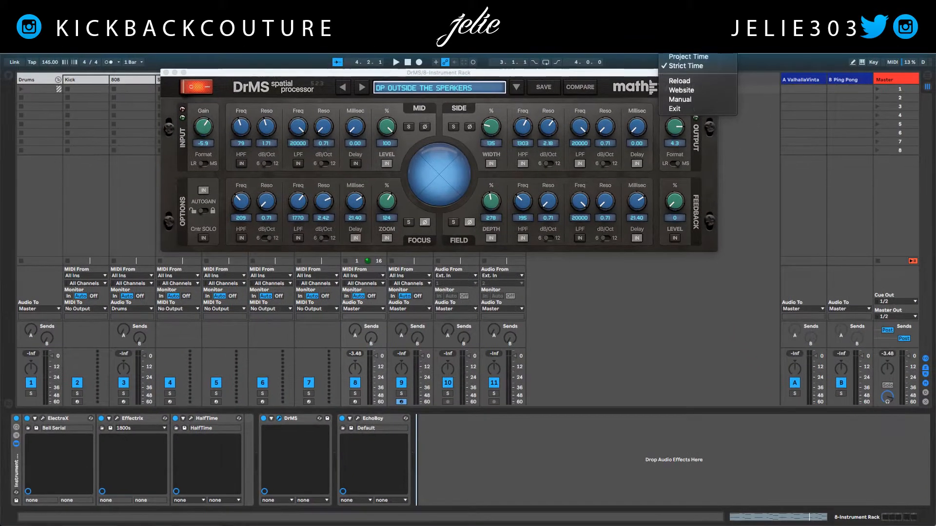
pyautogui.click(568, 102)
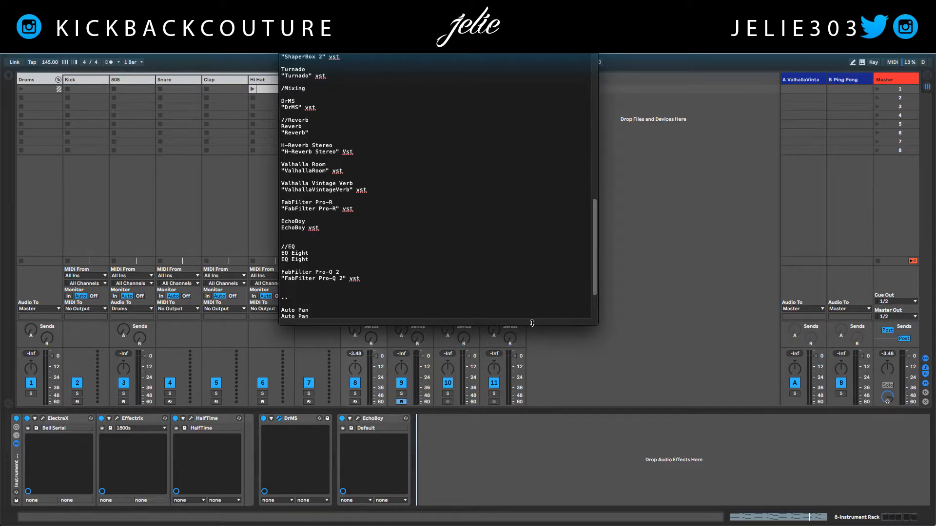
pyautogui.moveTo(532, 325); pyautogui.dragTo(532, 507)
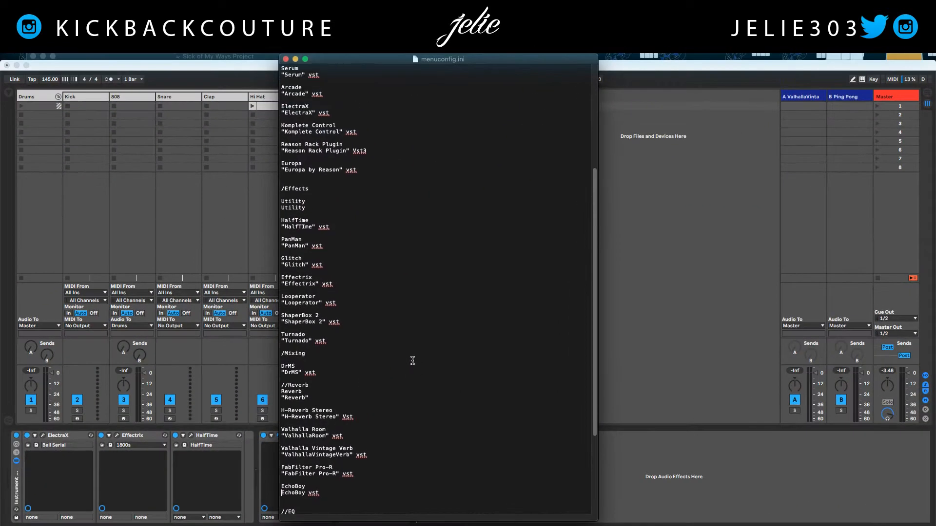
pyautogui.scroll(5, 412, 357)
pyautogui.scroll(-11, 429, 364)
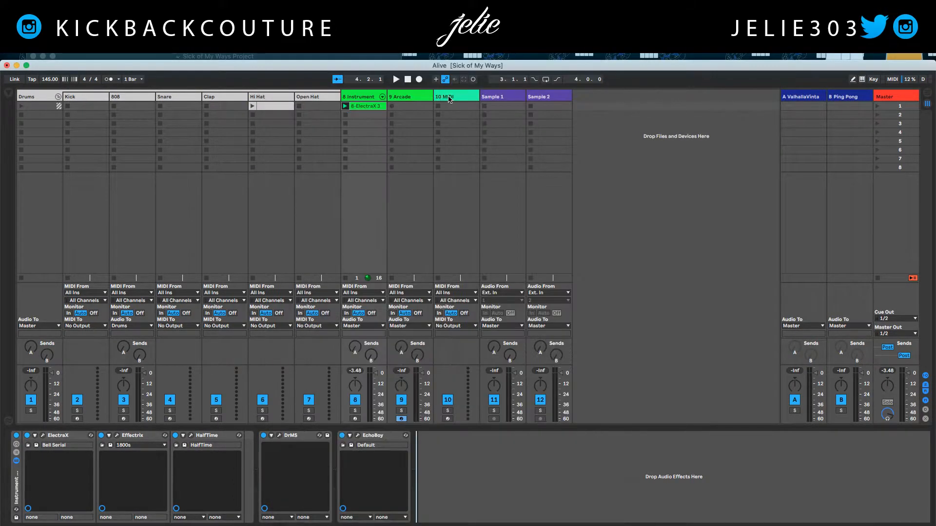
# - Return to the Live set, add a MIDI track after the Arcade track and select the Arcade track
pyautogui.click(449, 98)
pyautogui.click(418, 98)
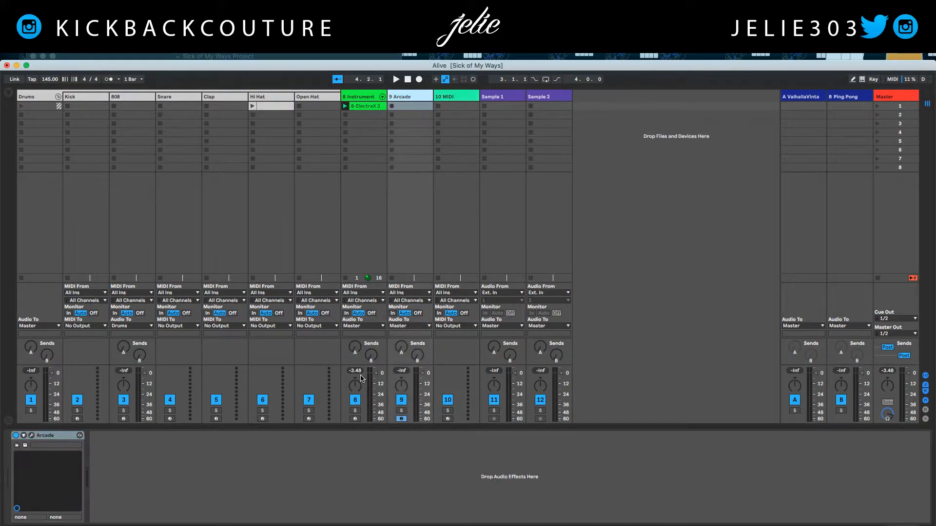
# - Look over the plugin insert menu's categories on the Arcade track and the menu utility's own options
pyautogui.rightClick(371, 452)
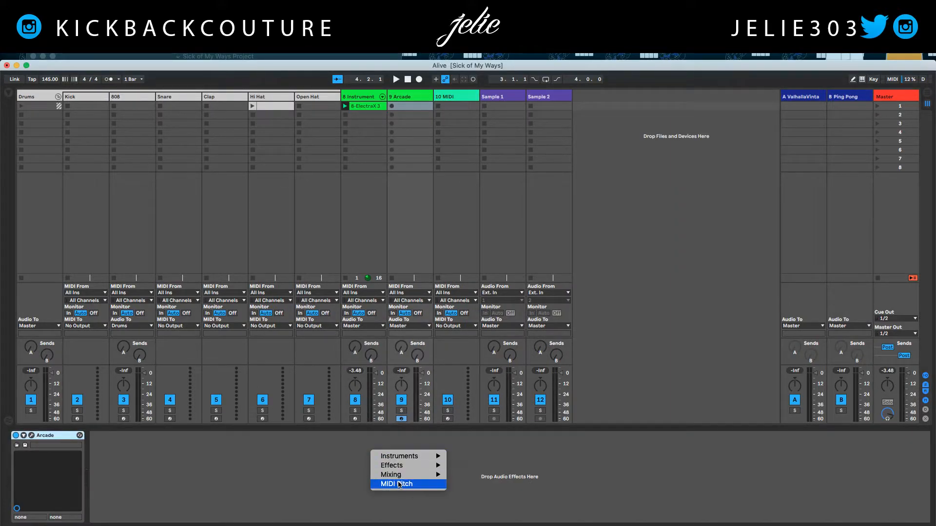
pyautogui.moveTo(407, 478)
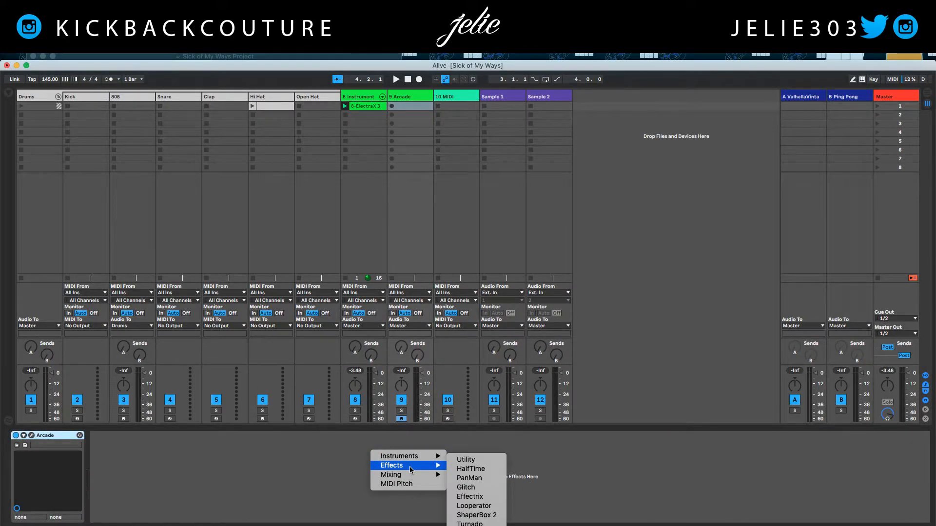
pyautogui.click(324, 480)
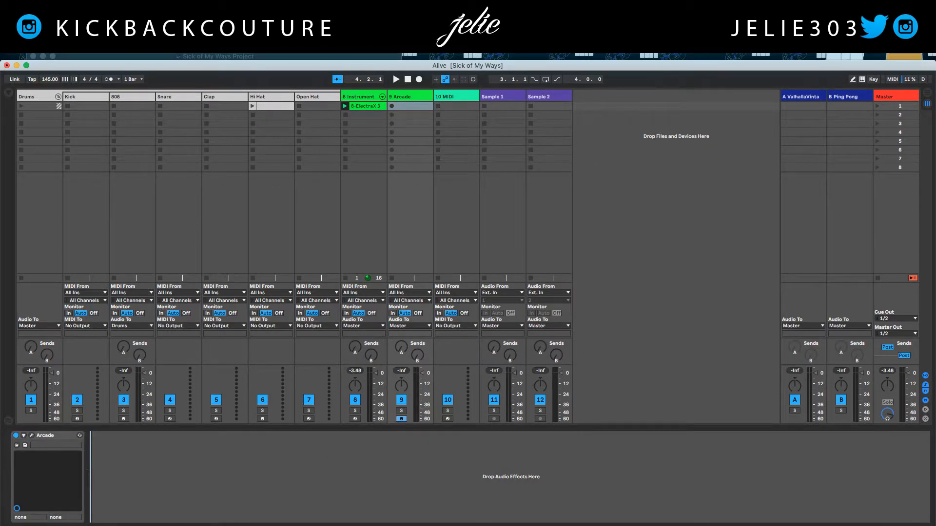
pyautogui.click(665, 5)
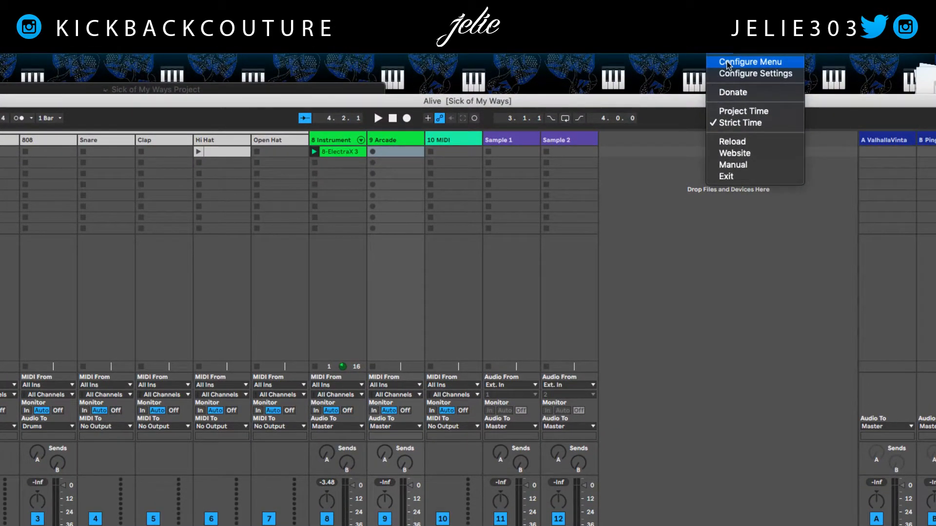
pyautogui.click(727, 62)
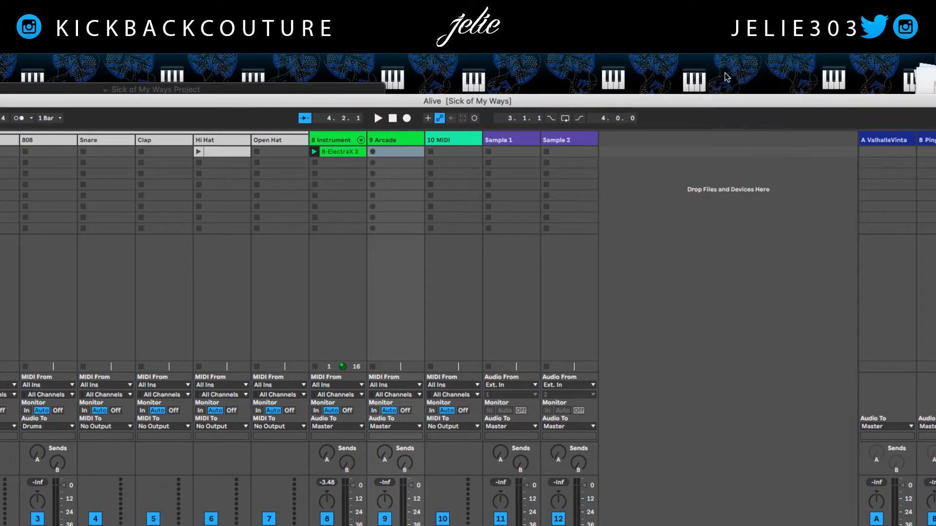
# - Enlarge the menuconfig.ini window and read through its /Instruments, /Effects, /Mixing and /nocategory entries, including the Reverb and EQ submenus
pyautogui.moveTo(349, 347); pyautogui.dragTo(358, 524)
pyautogui.scroll(-1, 289, 365)
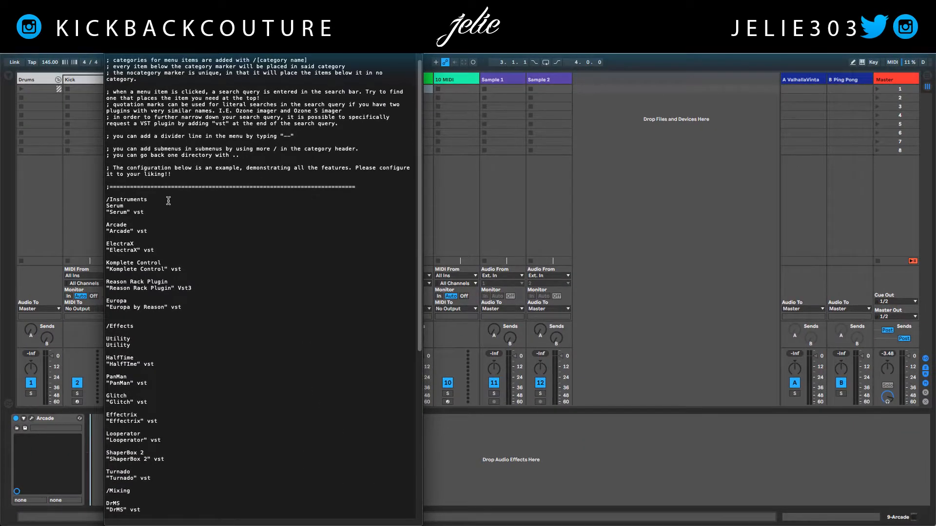
pyautogui.scroll(-5, 176, 329)
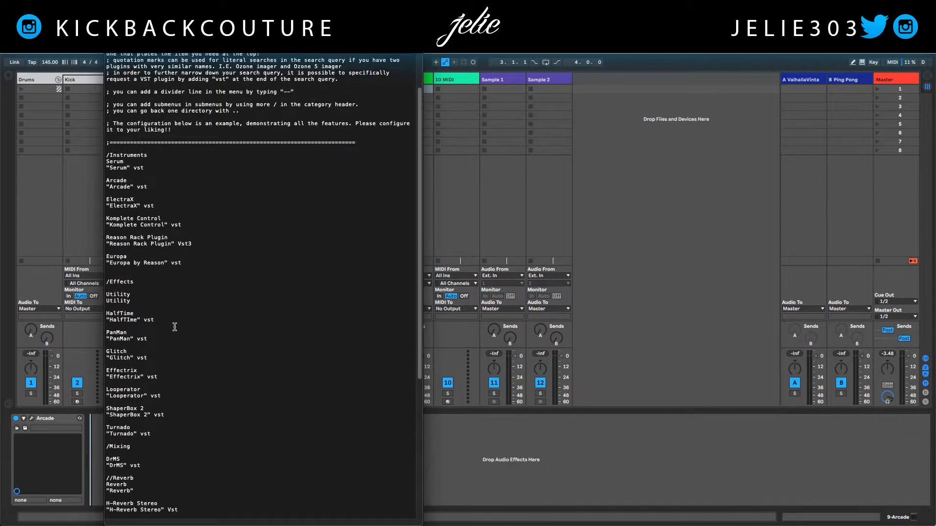
pyautogui.scroll(-3, 188, 368)
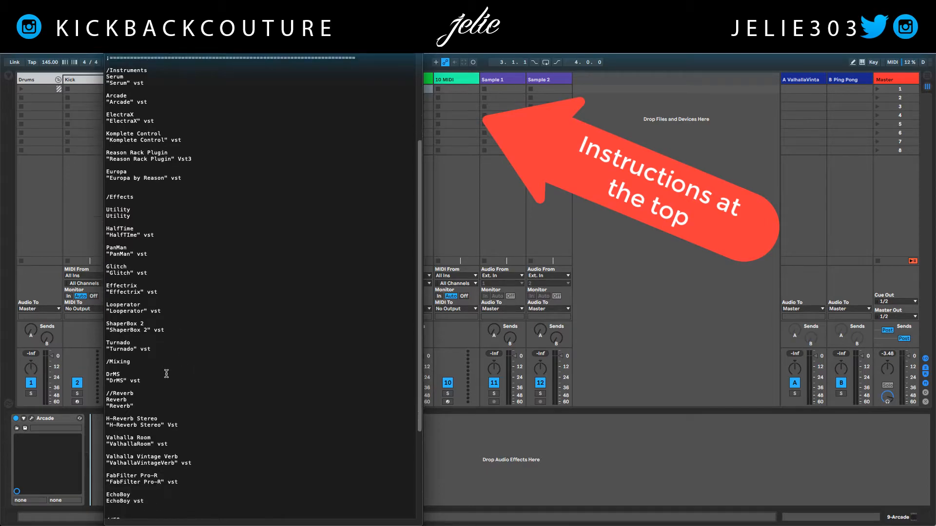
pyautogui.scroll(-2, 133, 362)
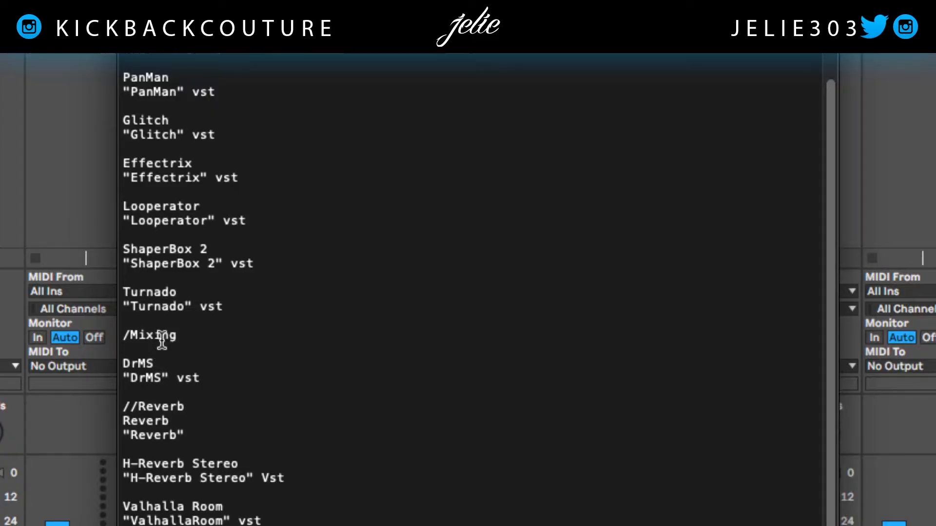
pyautogui.scroll(-3, 192, 364)
pyautogui.scroll(-1, 203, 516)
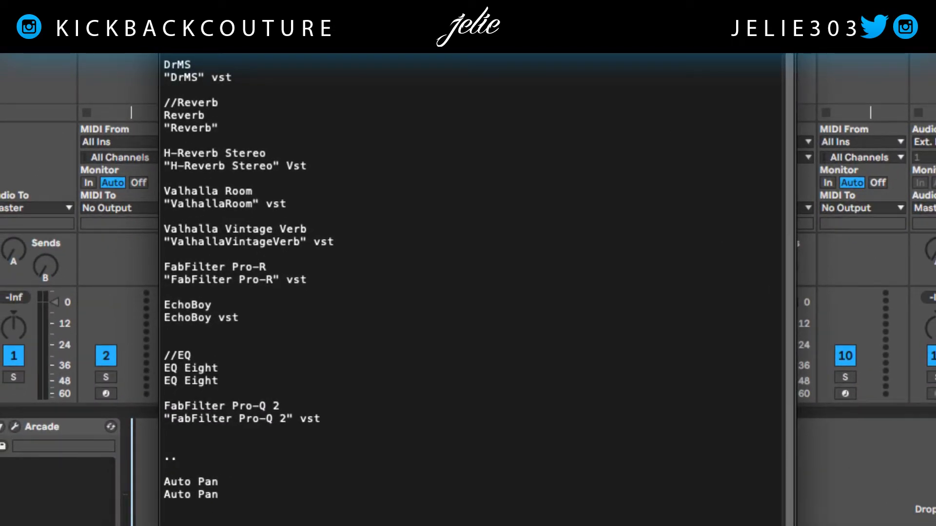
# - Return to the Live set, examine the Mixing category and its Reverb submenu in the Arcade track's plugin insert menu, and dismiss the menu
pyautogui.click(850, 228)
pyautogui.rightClick(754, 469)
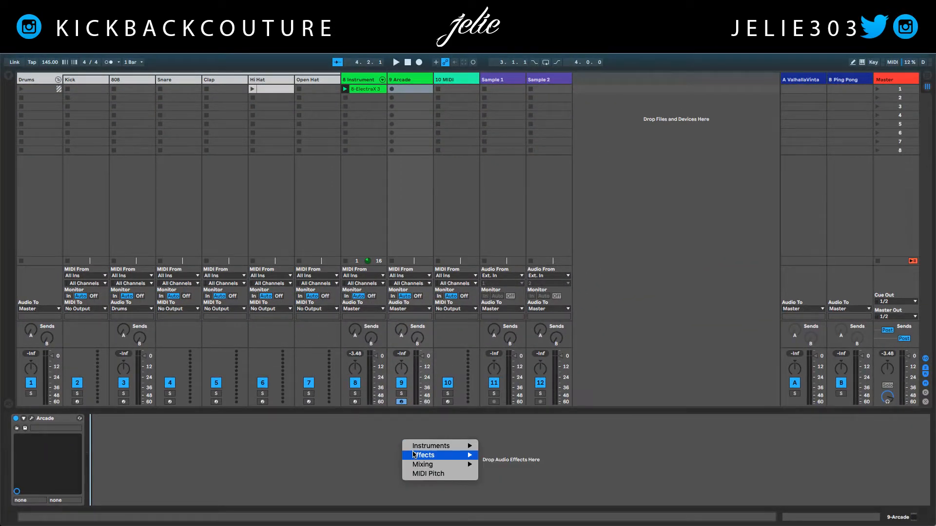
pyautogui.moveTo(424, 464)
pyautogui.moveTo(504, 480)
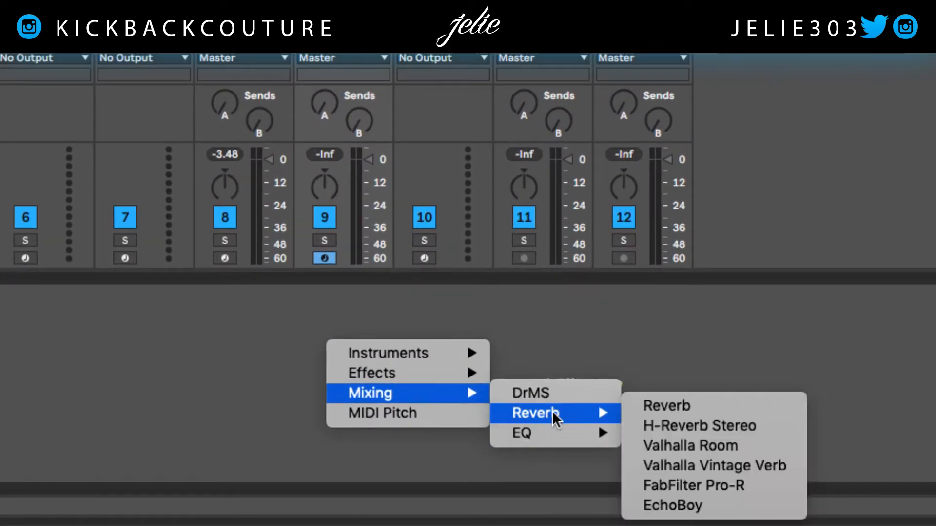
pyautogui.moveTo(571, 422)
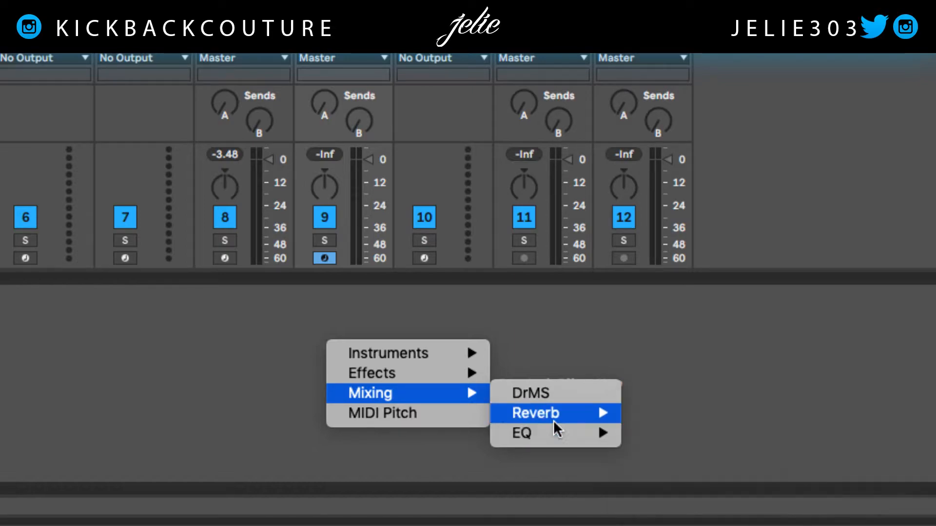
pyautogui.moveTo(434, 374)
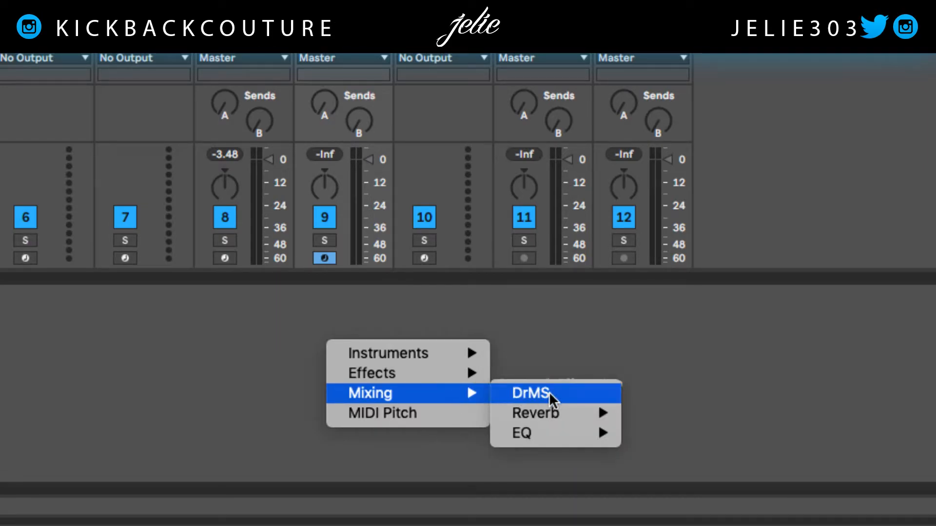
pyautogui.click(716, 363)
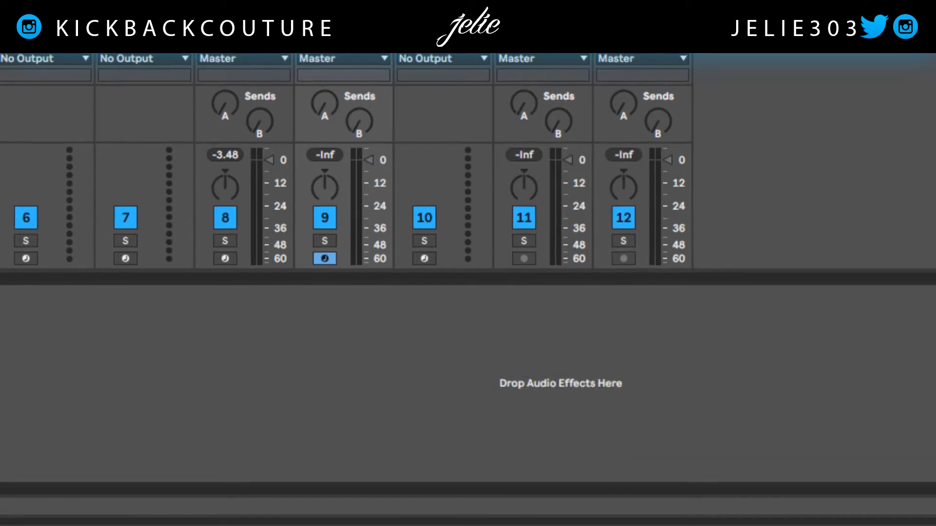
# - Switch back to menuconfig.ini, cut the two-line PanMan entry out of the /Effects category and close up the blank lines left behind
pyautogui.press('super+Tab')
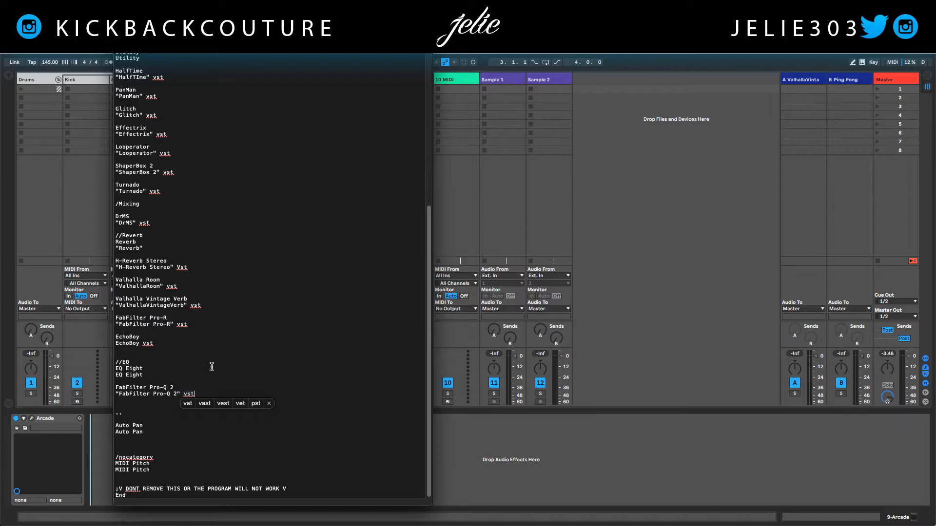
pyautogui.scroll(5, 182, 346)
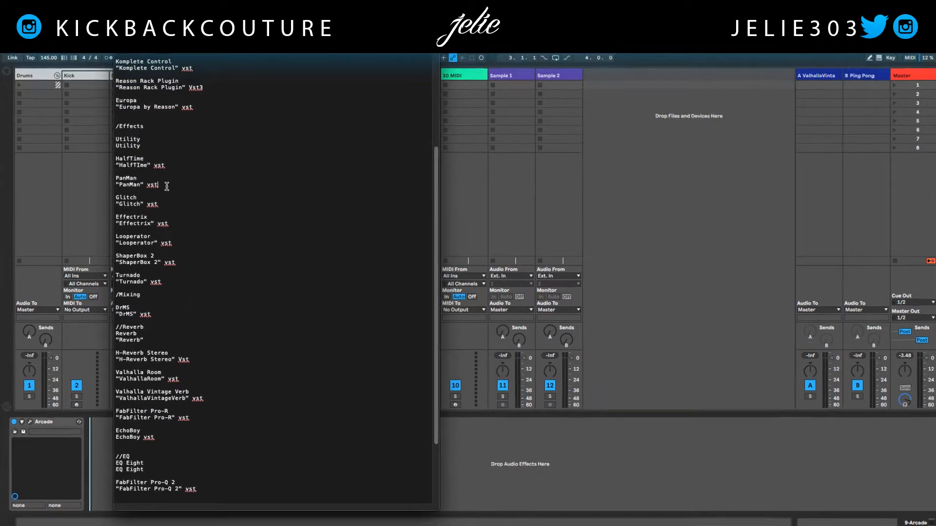
pyautogui.moveTo(167, 186); pyautogui.dragTo(115, 180)
pyautogui.press('super+c')
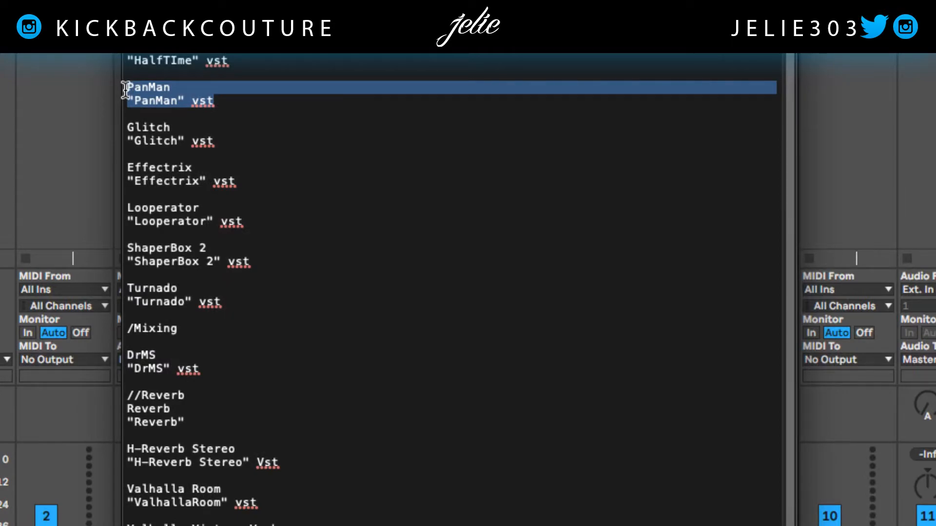
pyautogui.press('BackSpace')
pyautogui.press('BackSpace')
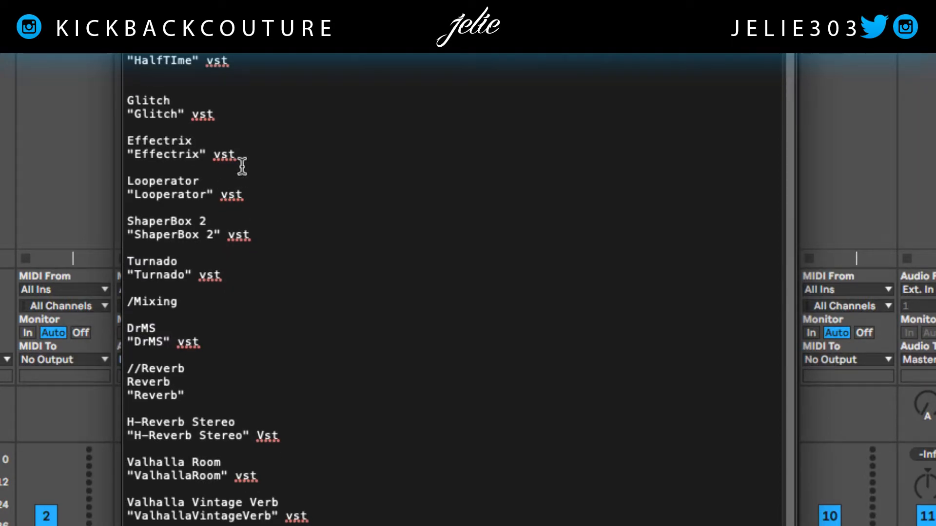
pyautogui.press('BackSpace')
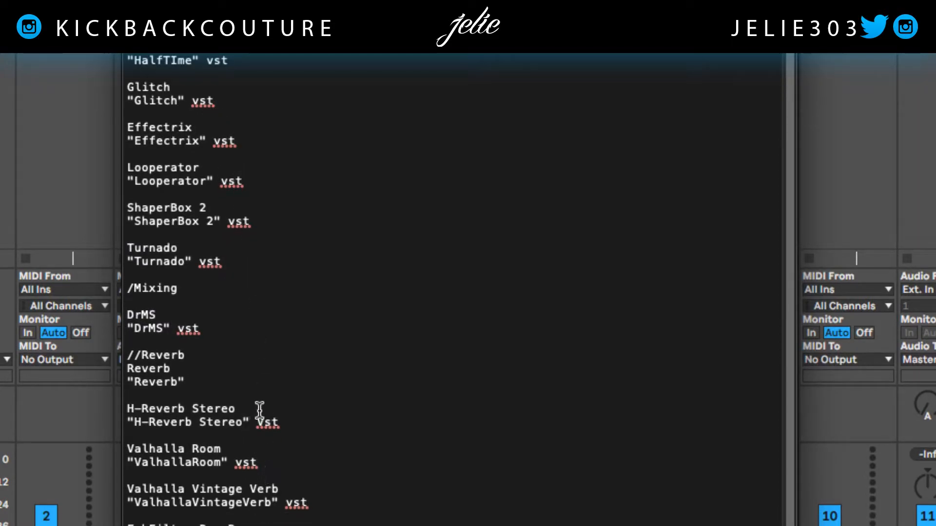
# - Paste the PanMan entry below the DrMS entry in the /Mixing category, separated by a blank line
pyautogui.scroll(-5, 453, 292)
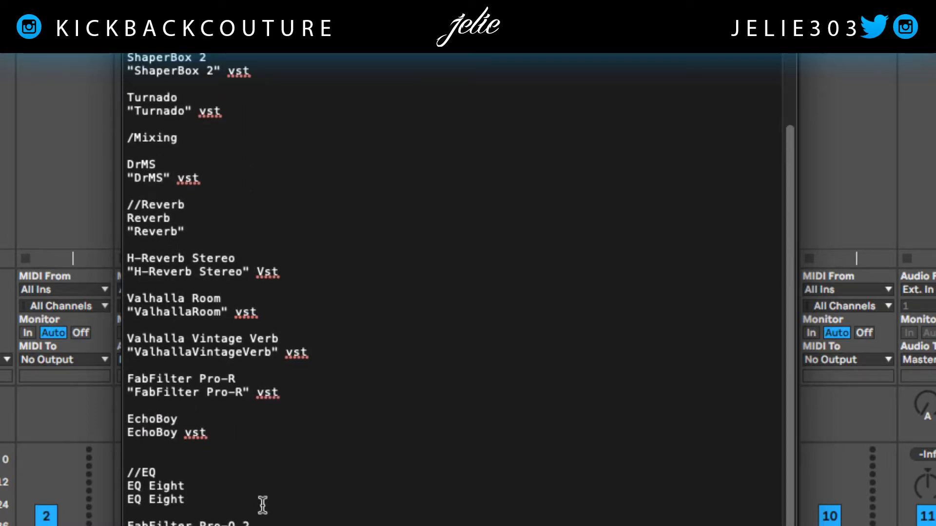
pyautogui.click(250, 187)
pyautogui.click(240, 177)
pyautogui.press('Return')
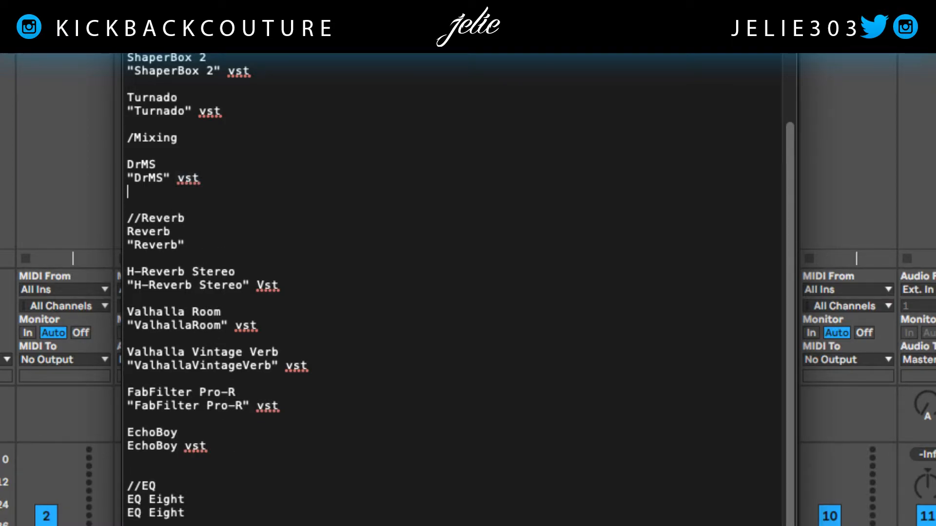
pyautogui.press('Return')
pyautogui.press('super+v')
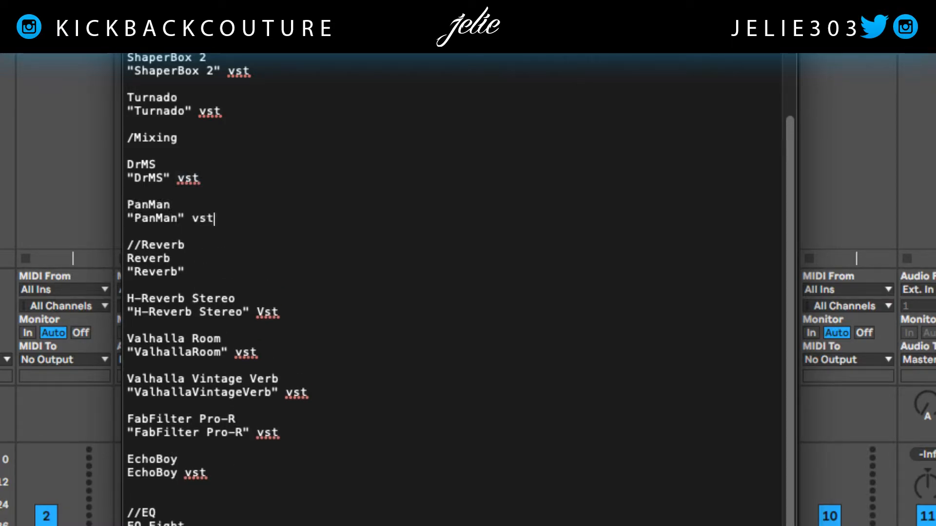
# - Add a //Stereo submenu header under /Mixing, directly above the DrMS entry
pyautogui.click(212, 139)
pyautogui.press('Return')
pyautogui.press('Return')
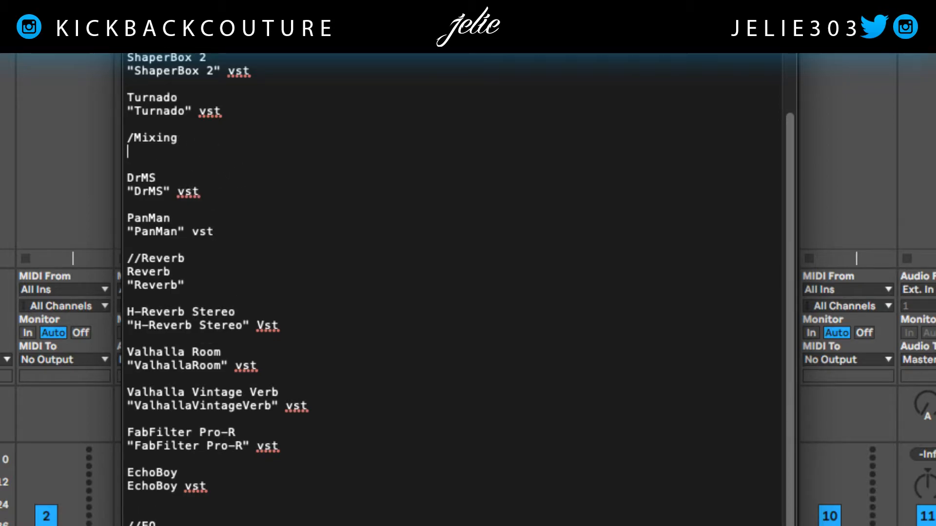
pyautogui.write('//')
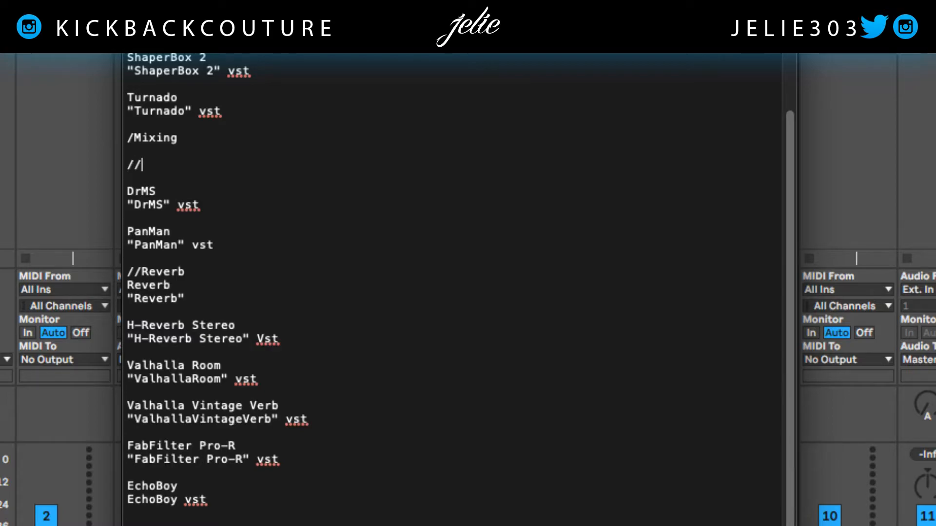
pyautogui.write('Stereo')
pyautogui.click(144, 178)
pyautogui.press('BackSpace')
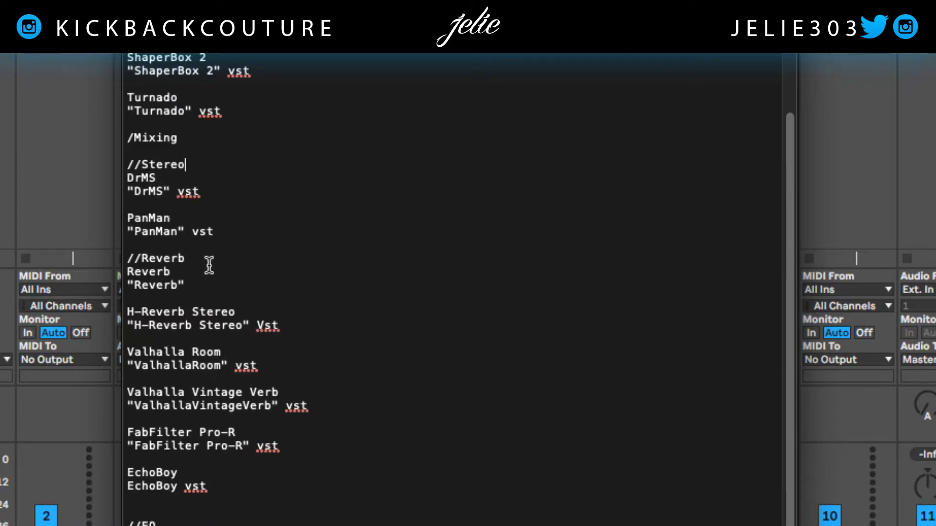
# - Add a /Transitions category below the FabFilter Pro-Q 2 entry, with a menu item named The Riser
pyautogui.scroll(-2, 310, 512)
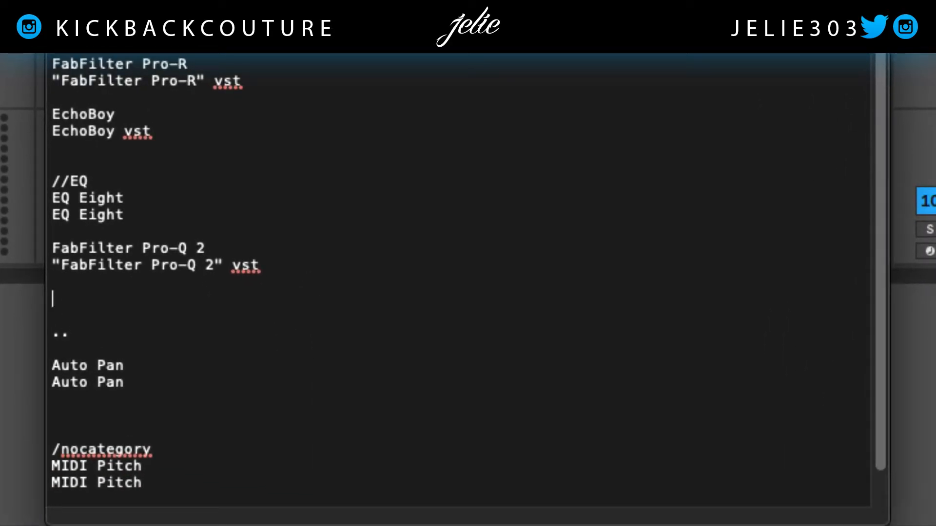
pyautogui.write('/Trans')
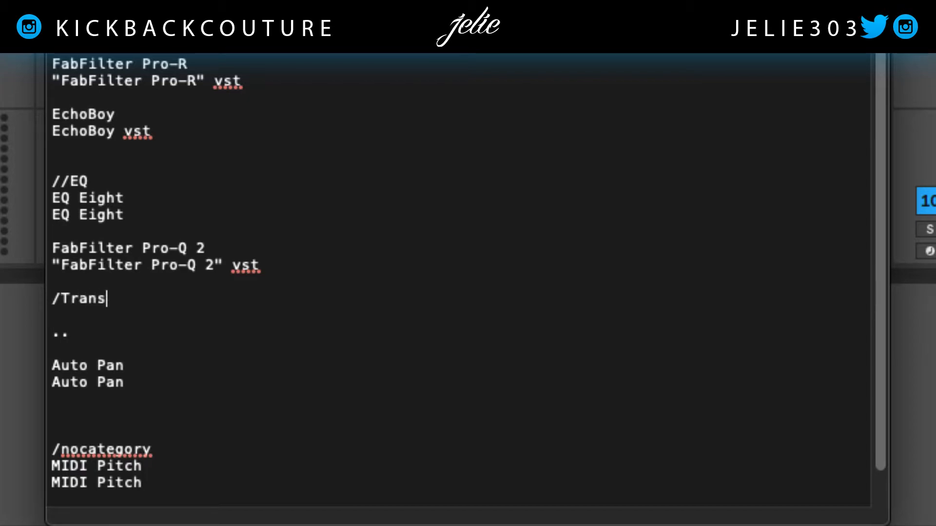
pyautogui.write('itions')
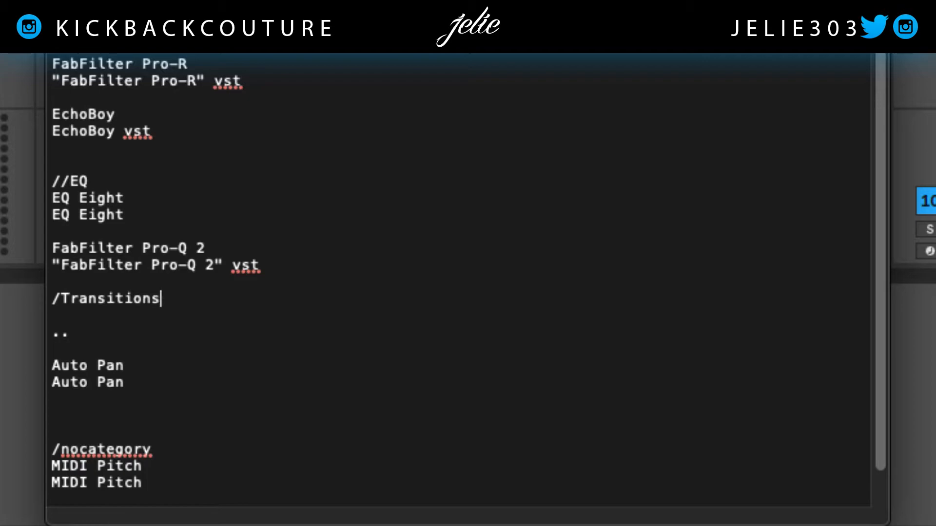
pyautogui.press('Return')
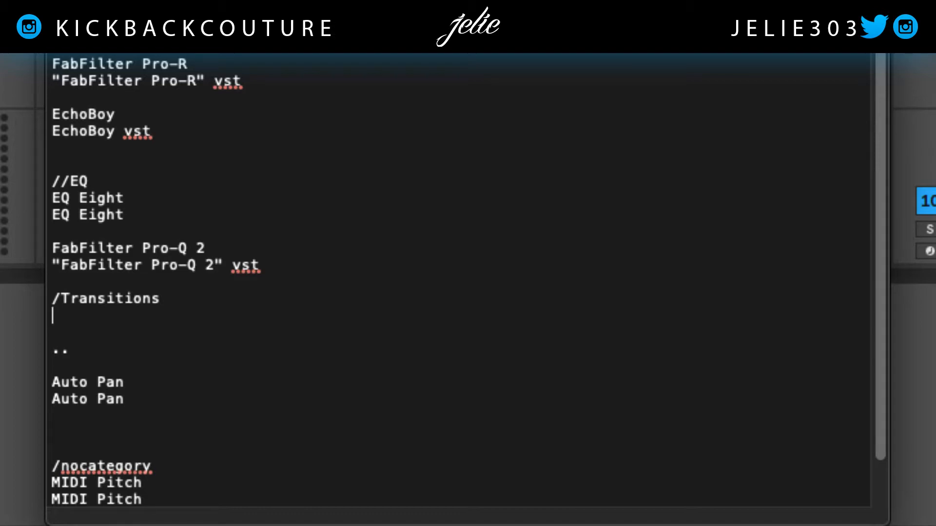
pyautogui.write('The Riser')
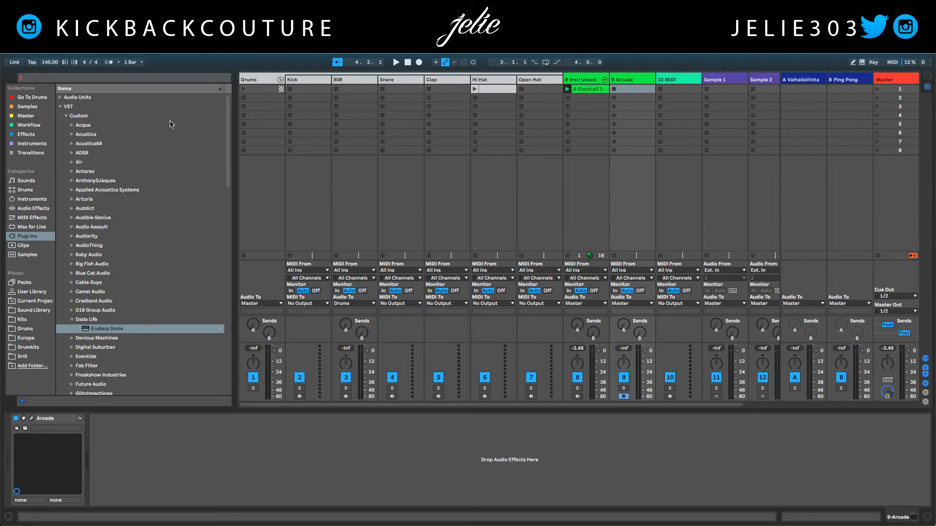
# - Search Live's plug-ins browser for theriser and select the theRiser VST in the Custom Air folder to check its exact name
pyautogui.write('theriser')
pyautogui.click(72, 126)
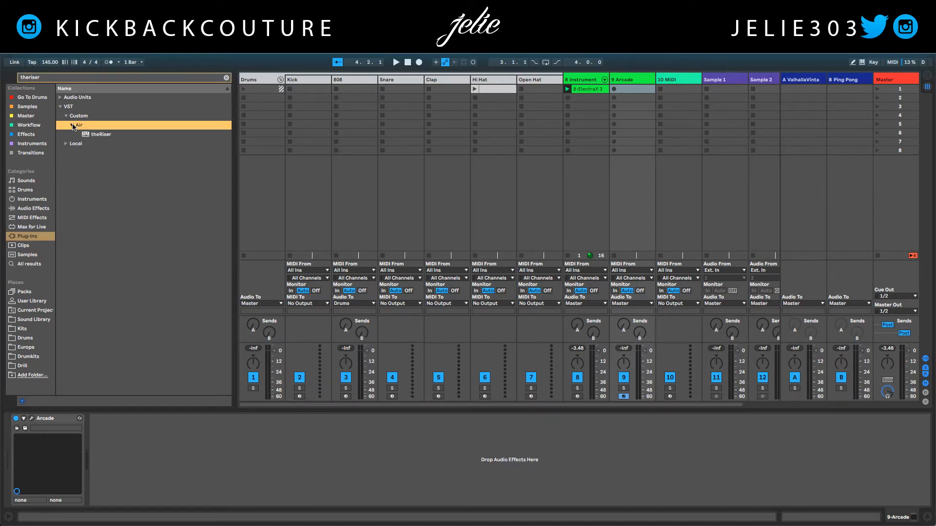
pyautogui.click(96, 139)
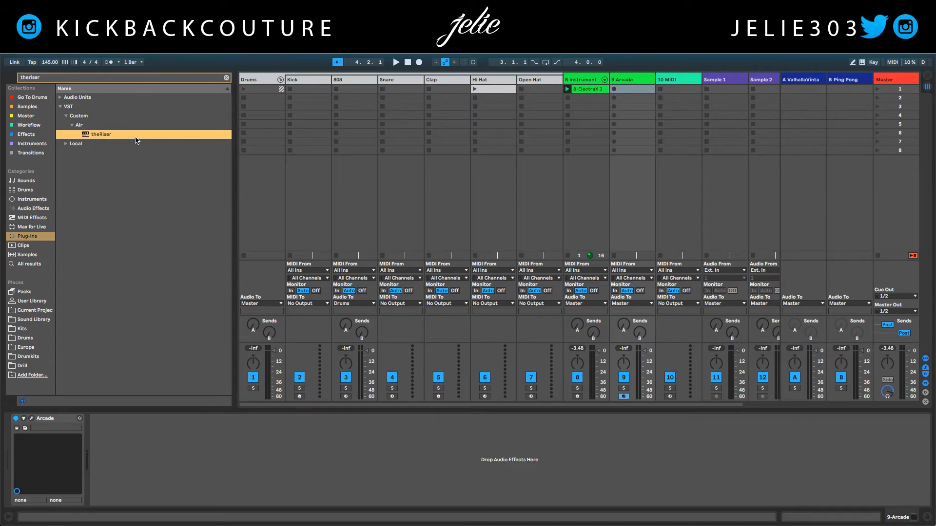
# - Return to menuconfig.ini and add the search query line "theRiser" vst beneath The Riser
pyautogui.press('super+Tab')
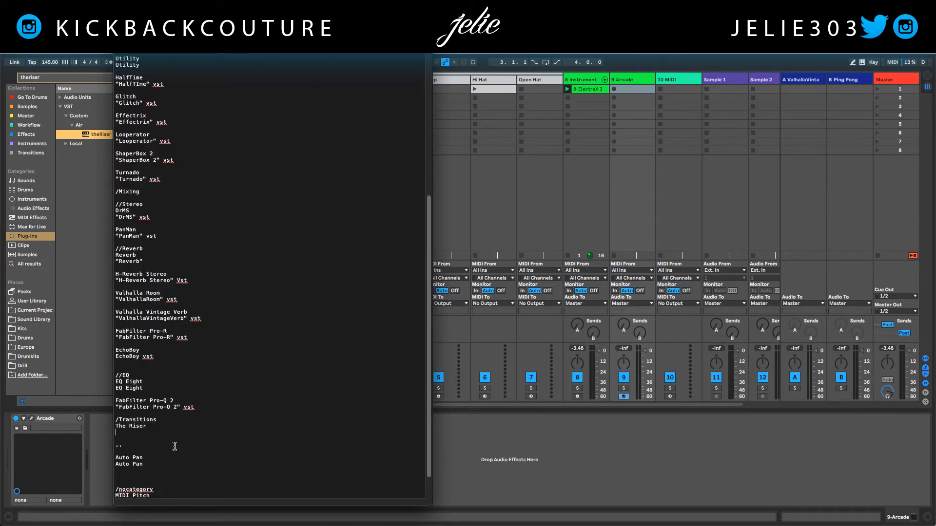
pyautogui.write('the')
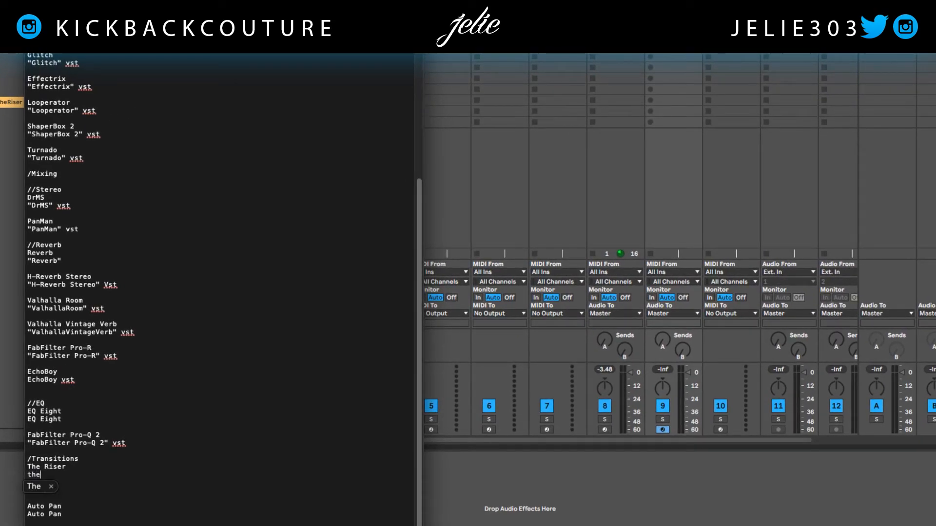
pyautogui.write('Riser"" vst')
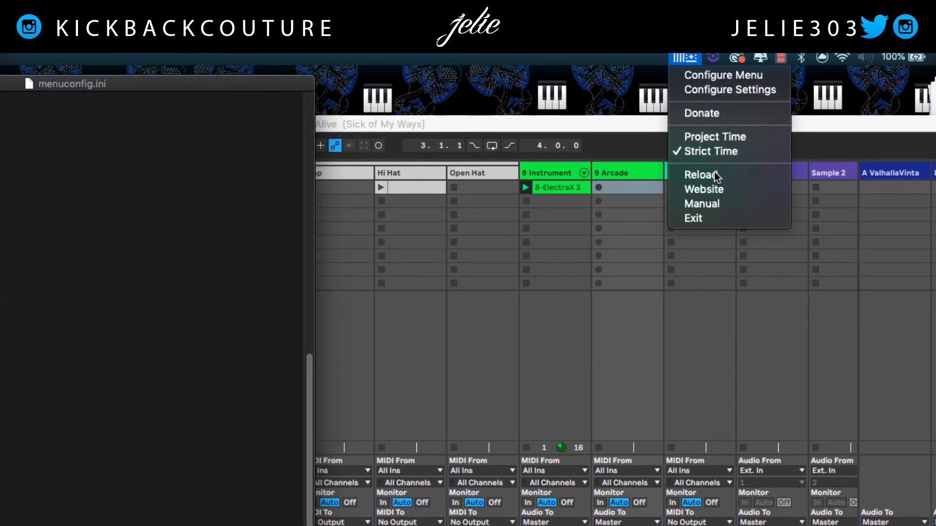
# - Reload the plugin menu utility, return to the Live set and hide the browser
pyautogui.click(714, 172)
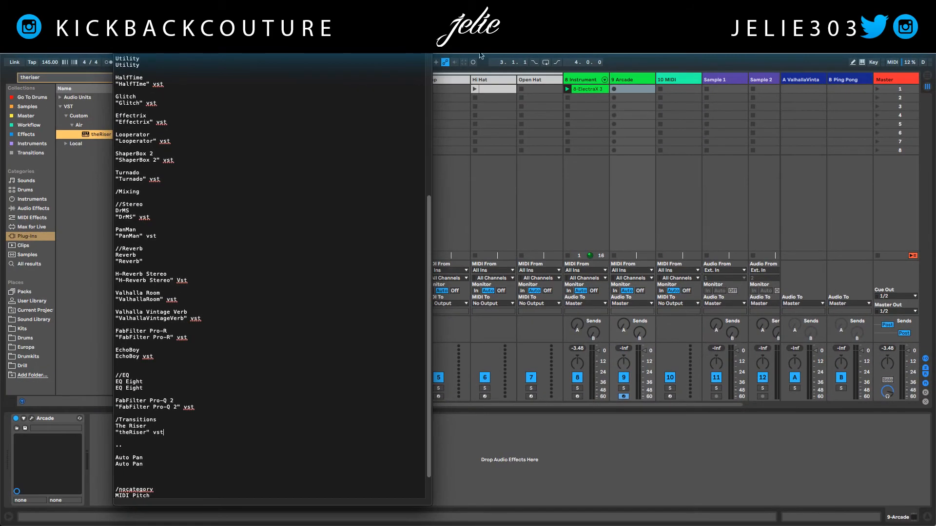
pyautogui.click(472, 57)
pyautogui.click(12, 81)
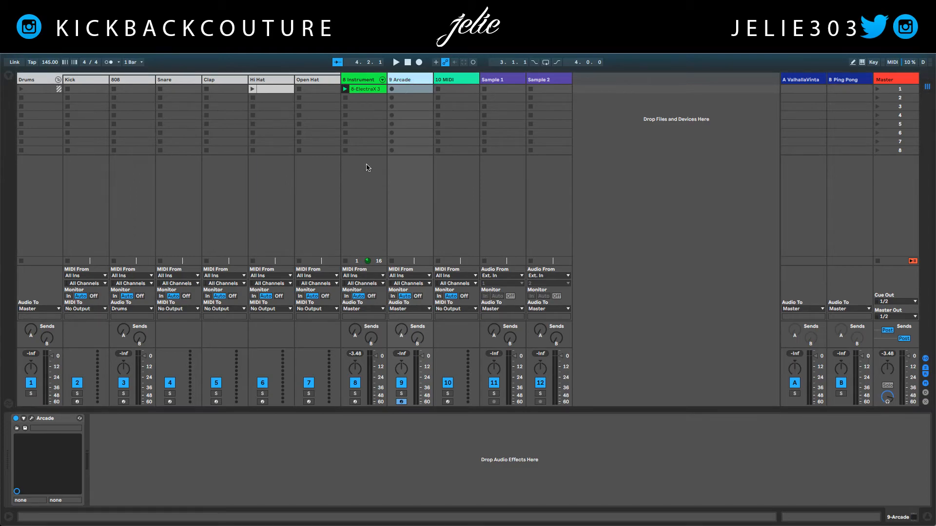
# - Check the reloaded insert menu's Mixing and Transitions categories and Stereo submenu on the Arcade track, and dismiss the menu
pyautogui.rightClick(236, 425)
pyautogui.moveTo(239, 430)
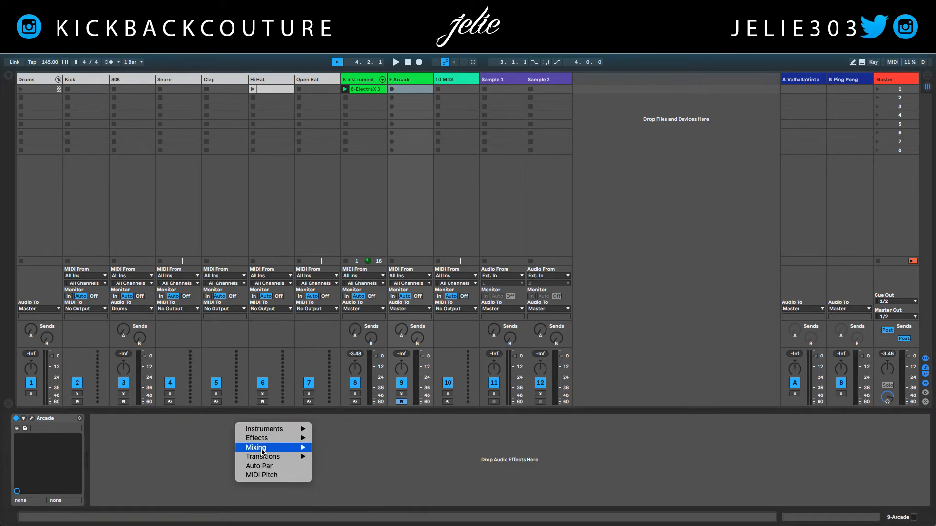
pyautogui.moveTo(266, 459)
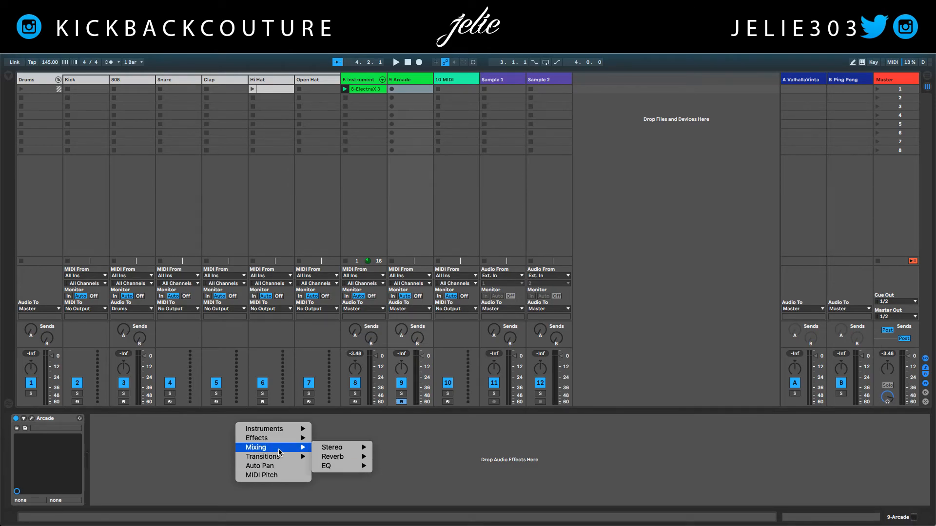
pyautogui.moveTo(342, 451)
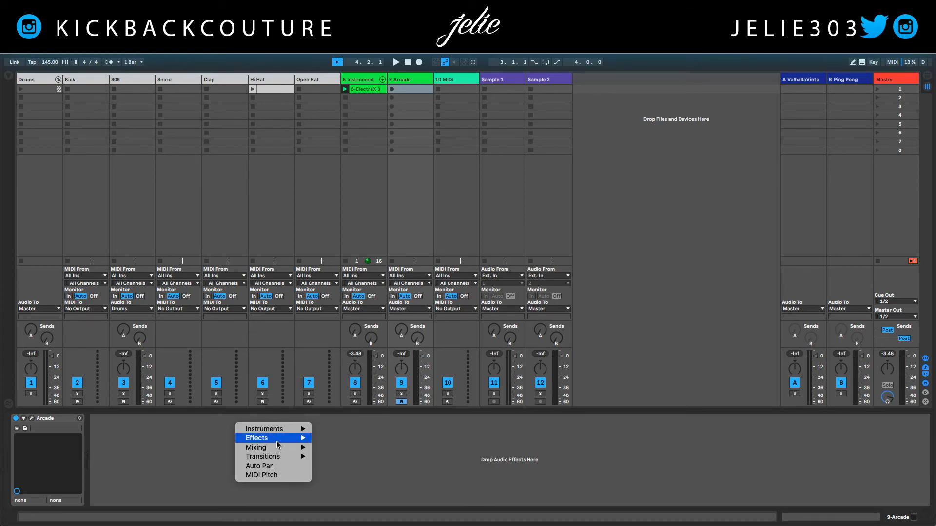
pyautogui.click(207, 442)
# - Start playback of the Live set
pyautogui.press('space')
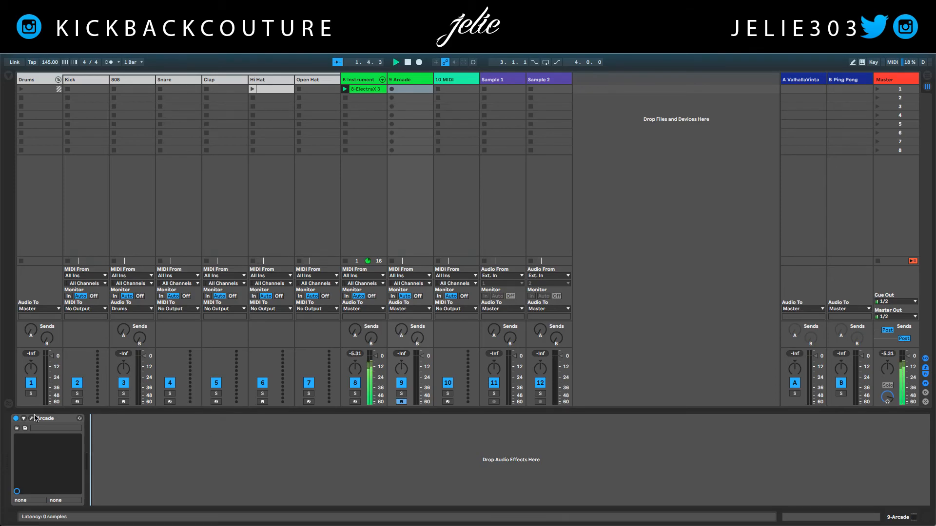